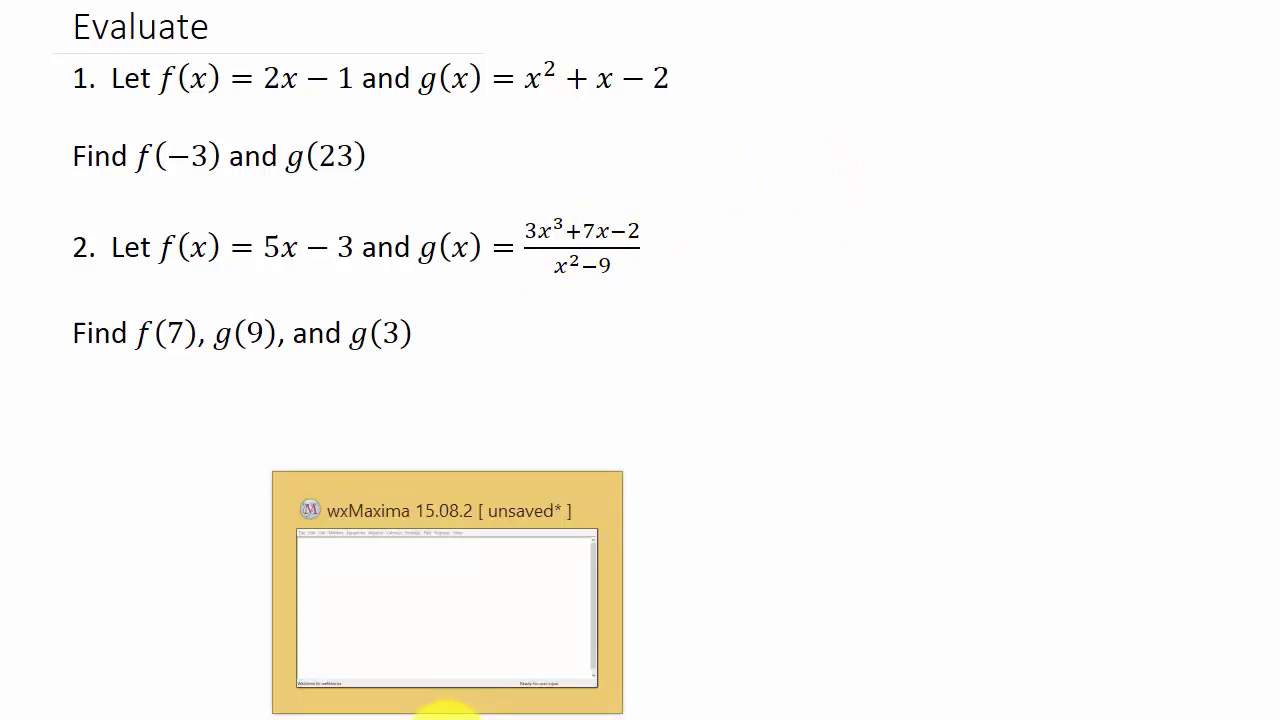
Step: Define f:2*x-1 in a new cell and evaluate it, showing output 2x-1
click(447, 712)
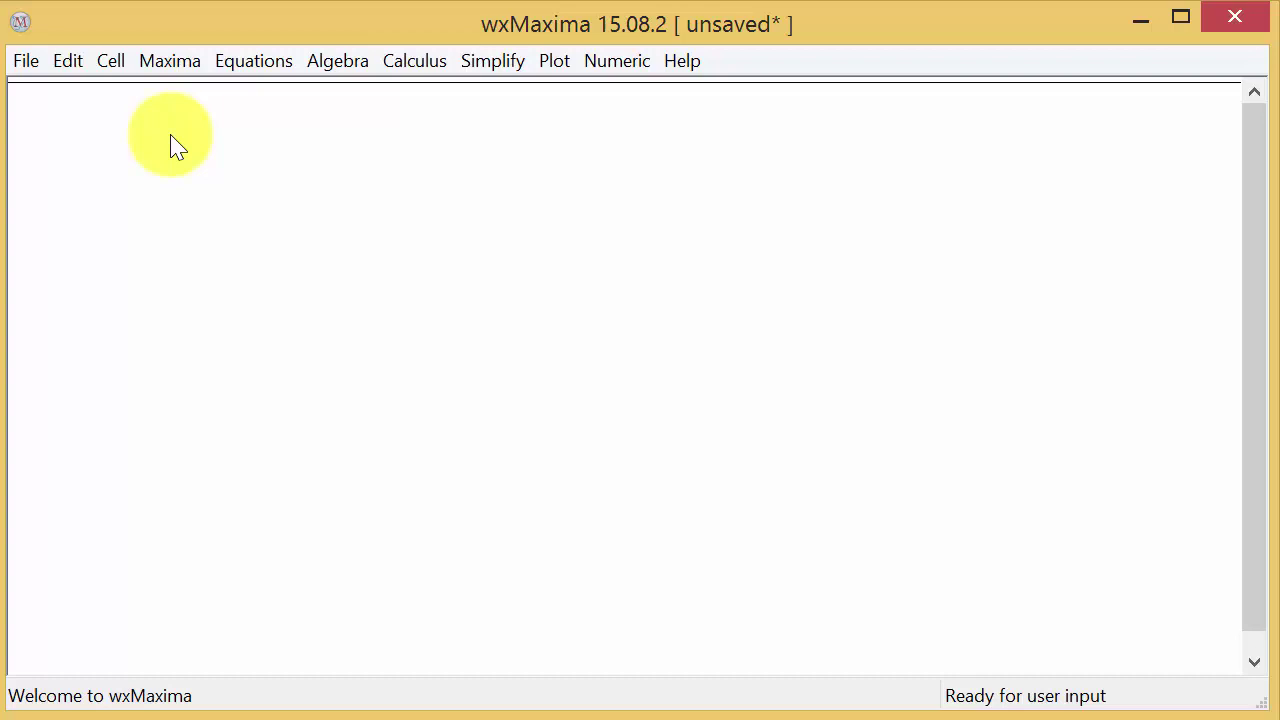
text(f:)
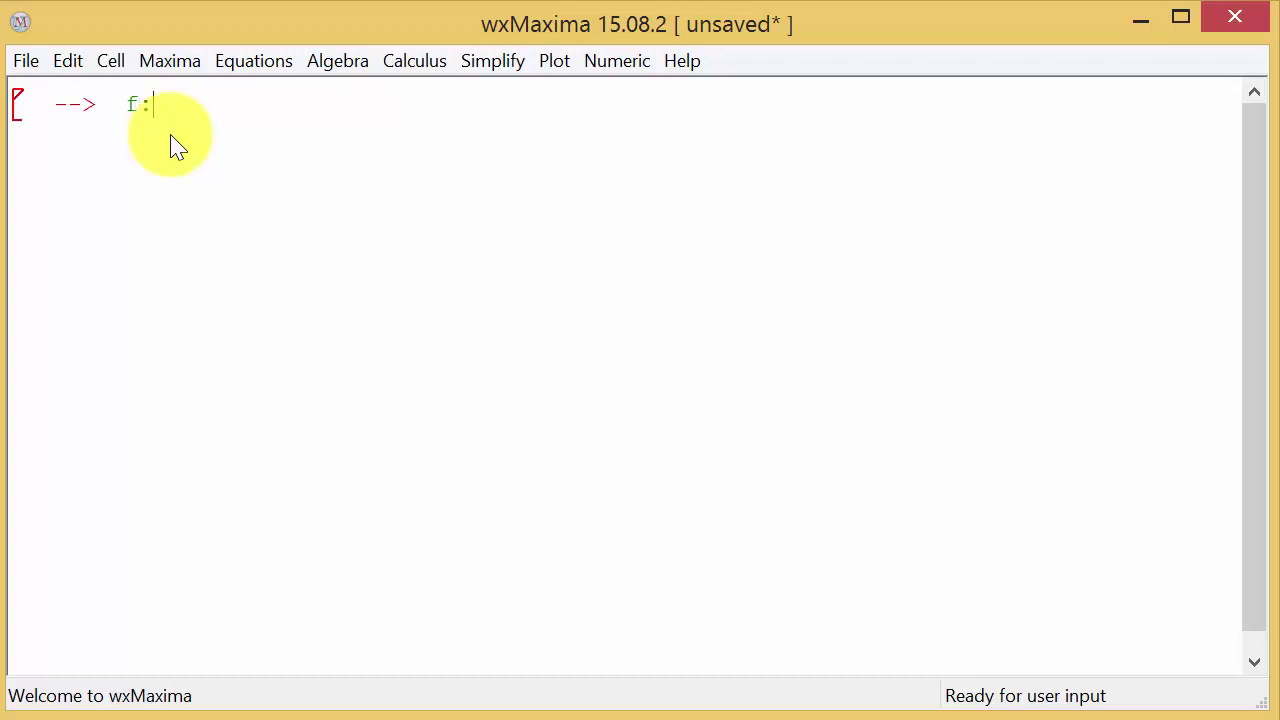
text(2x)
key(BackSpace)
text(*x-1)
key(shift+Return)
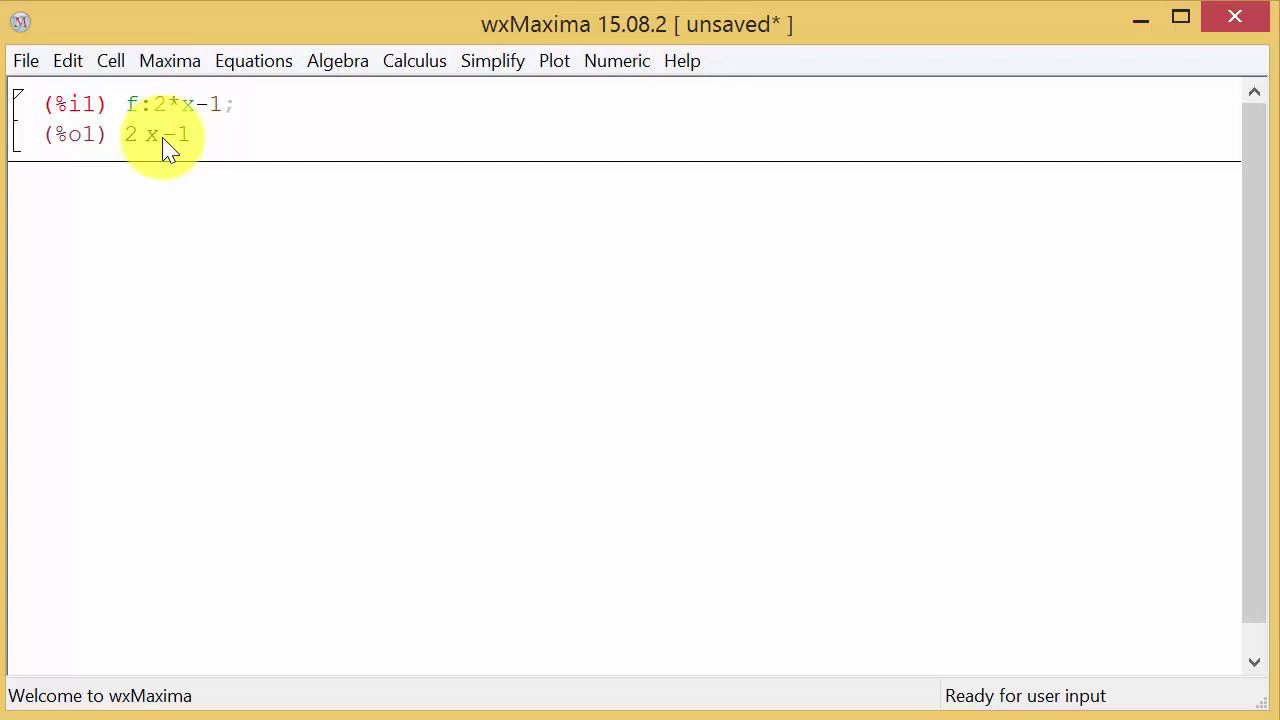
Step: End f:2*x-1 with $ to suppress its output, then define g:x^2+x-2$ silently
click(228, 114)
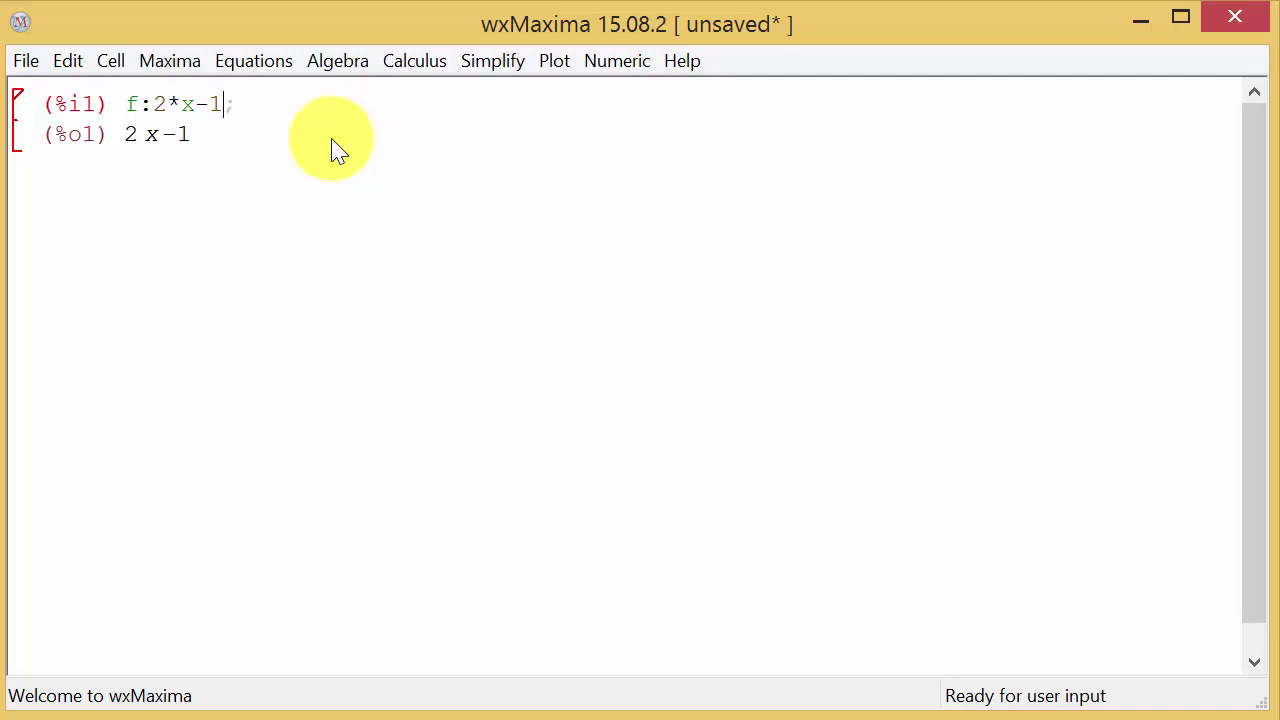
key(Delete)
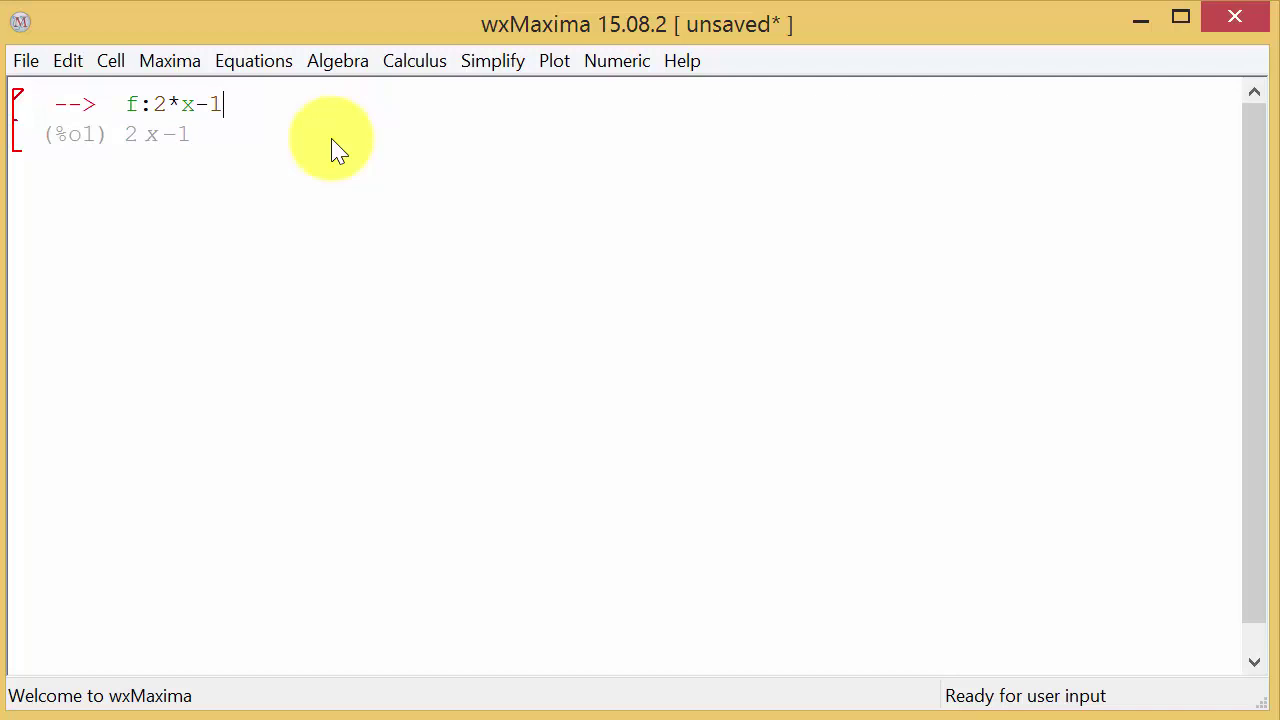
text($)
key(shift+Return)
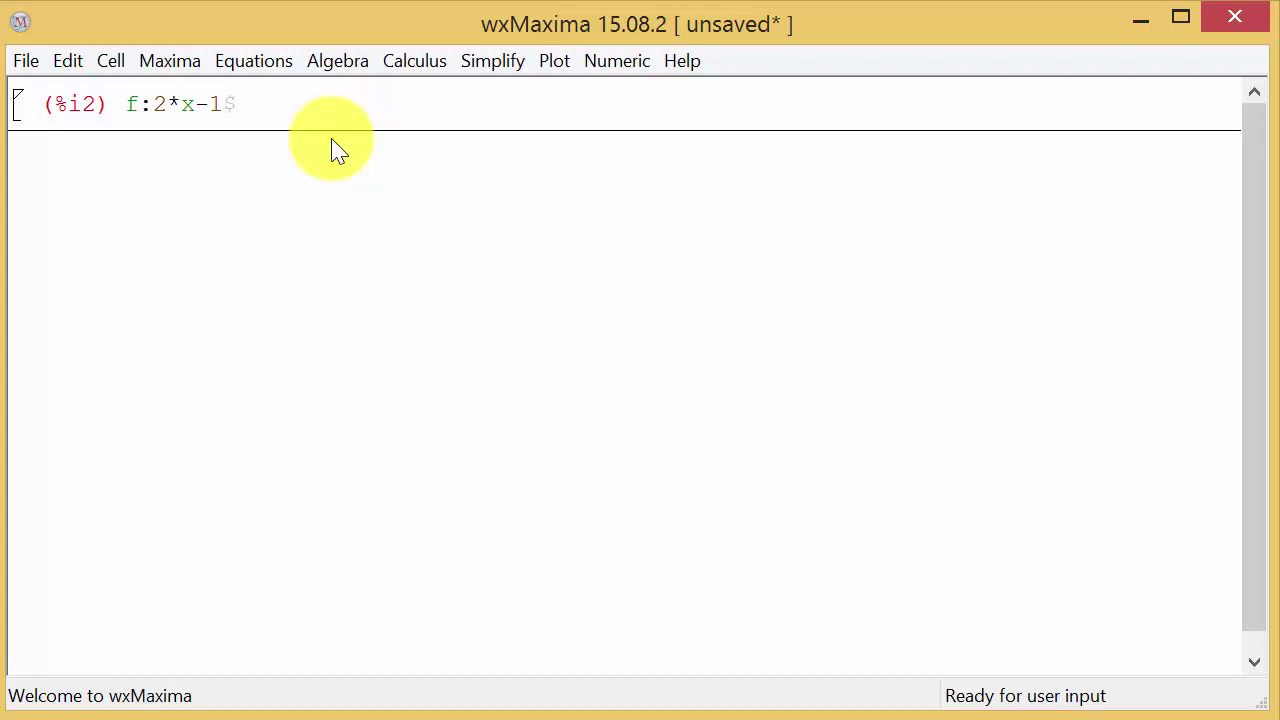
text(g)
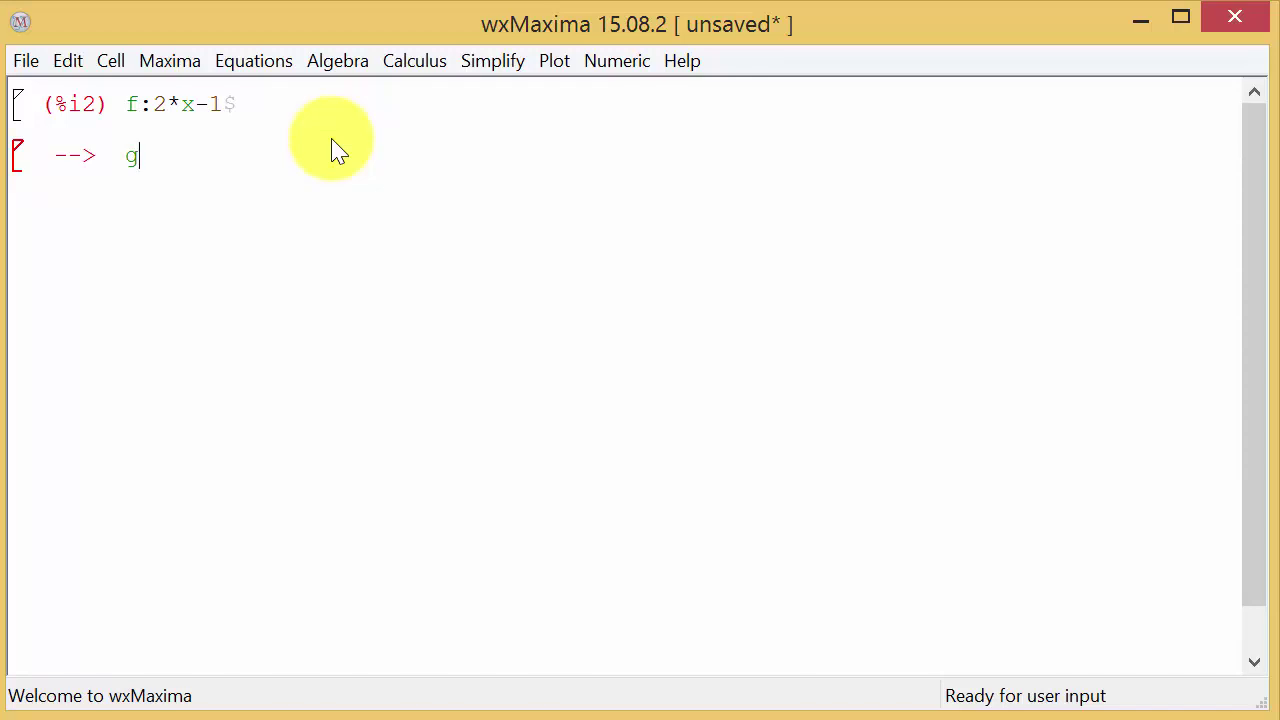
text(:x^2+x-2$)
key(shift+Return)
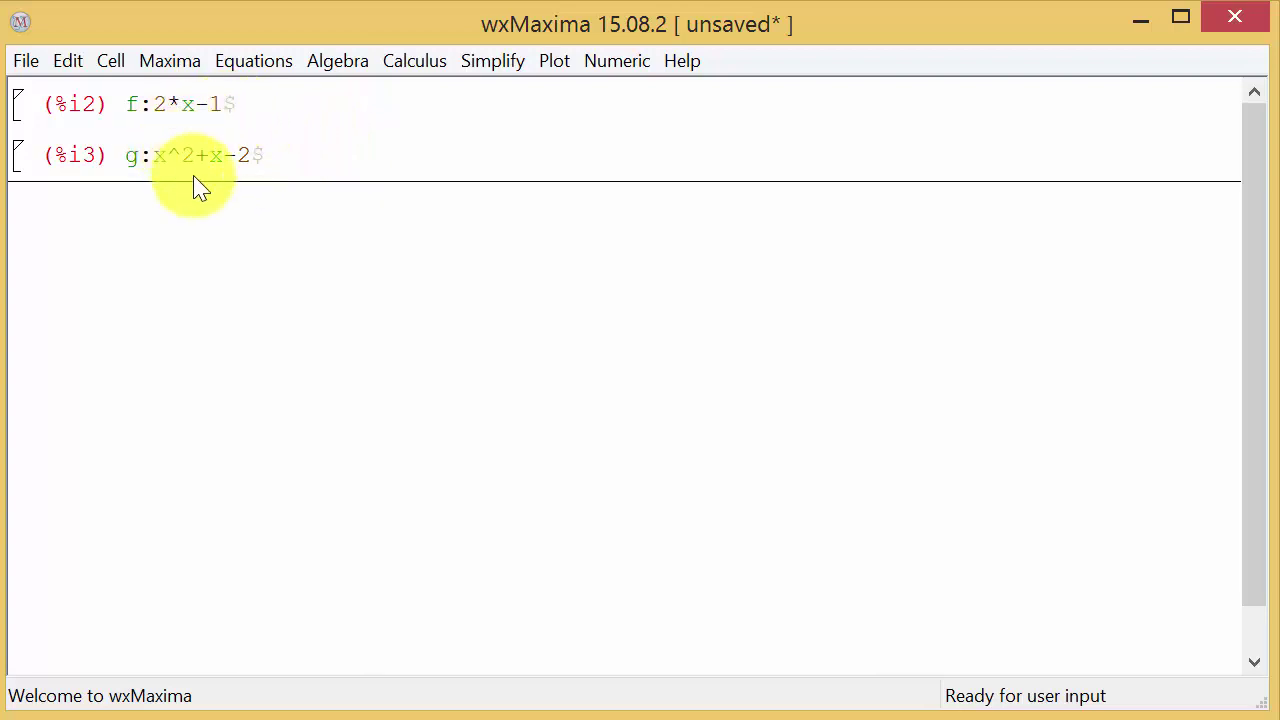
Step: Delete the separate g cell and add g:x^2+x-2$ as a second line of the f cell
right_click(20, 166)
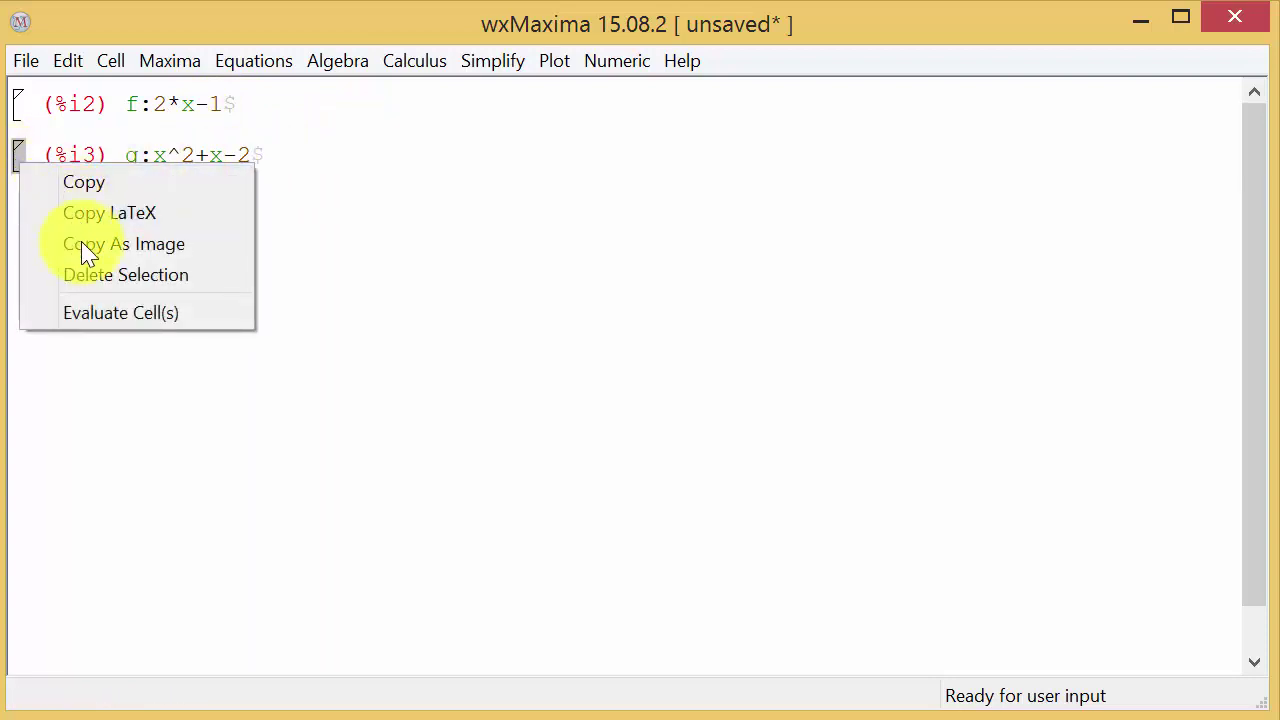
click(90, 276)
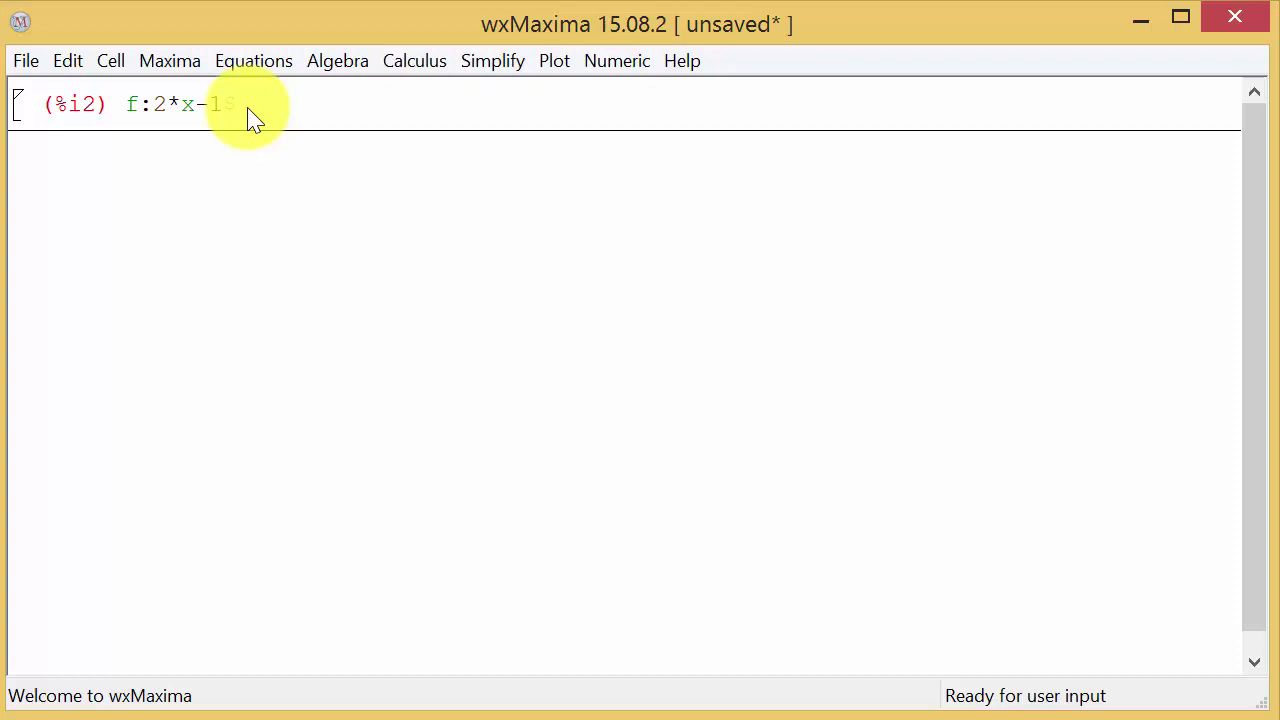
click(249, 121)
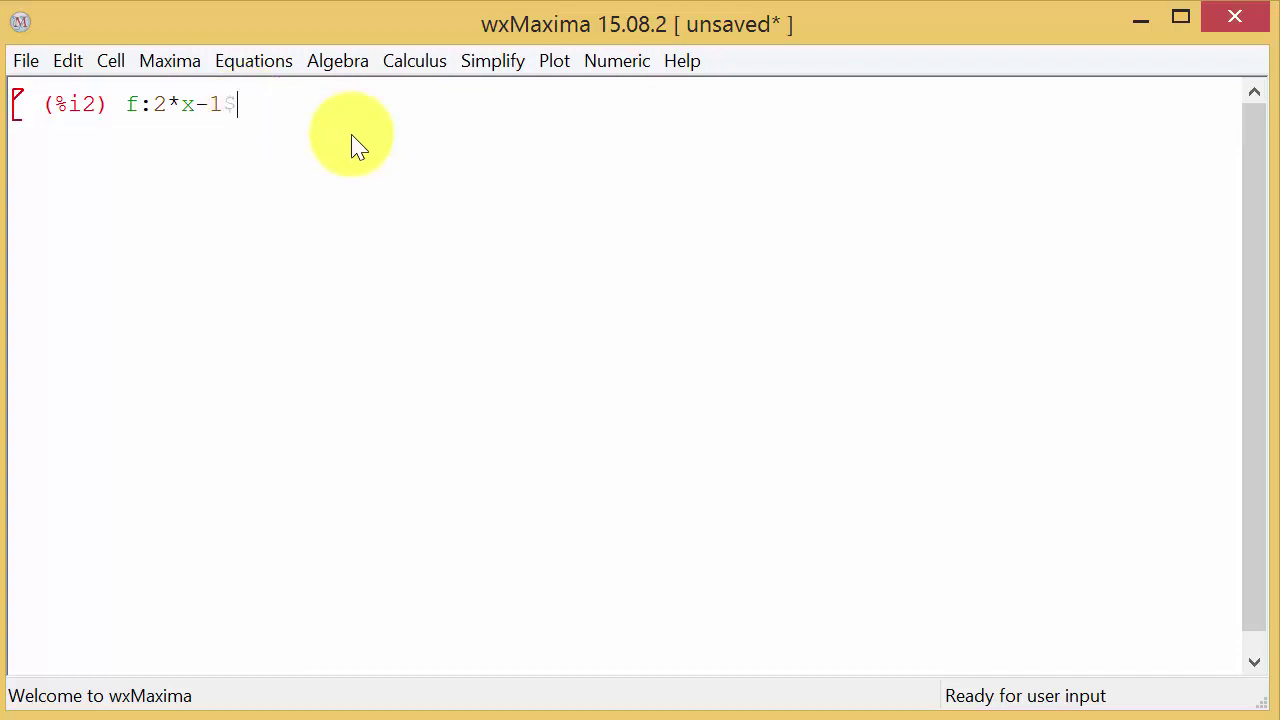
key(Return)
text(g:x^2)
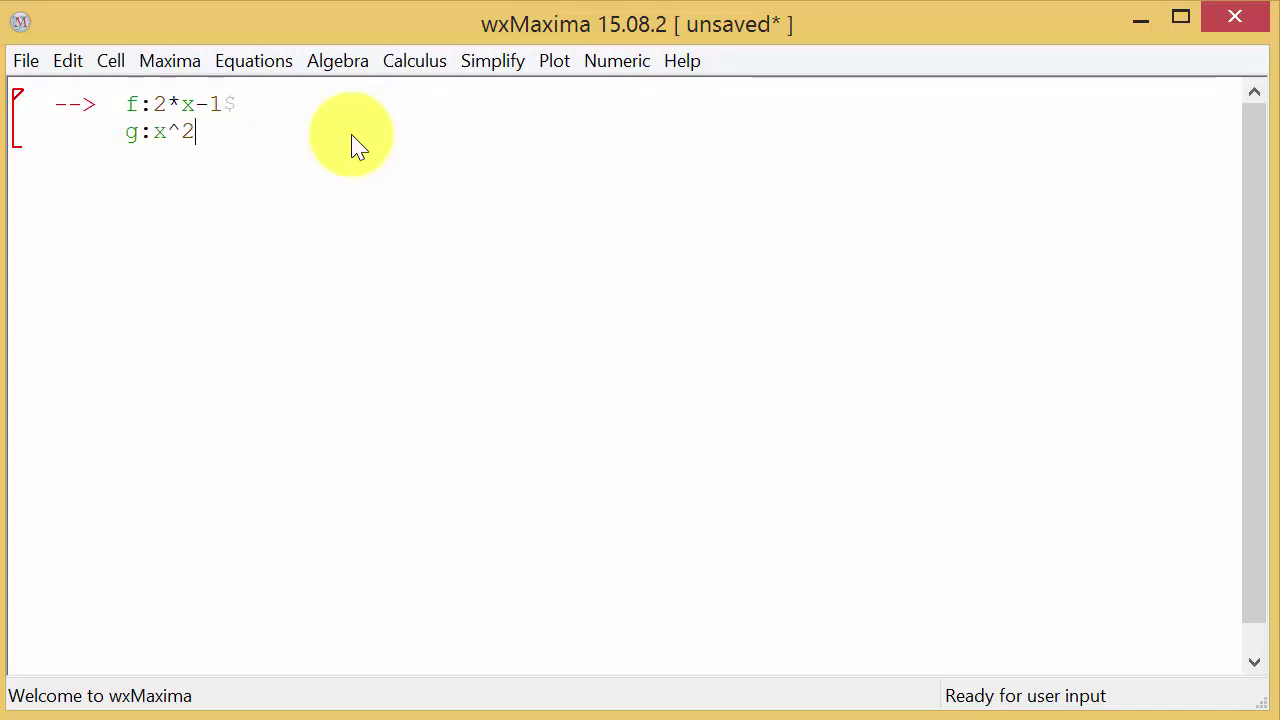
text(+x-2)
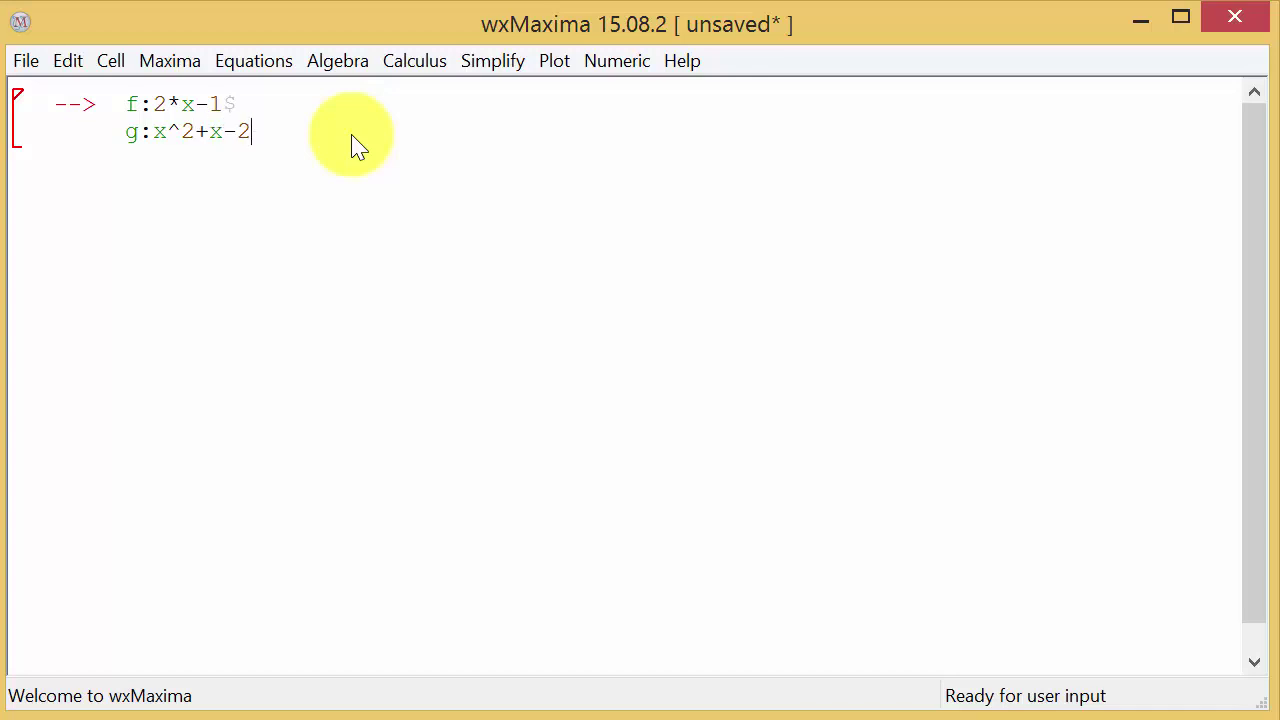
text($)
key(shift+Return)
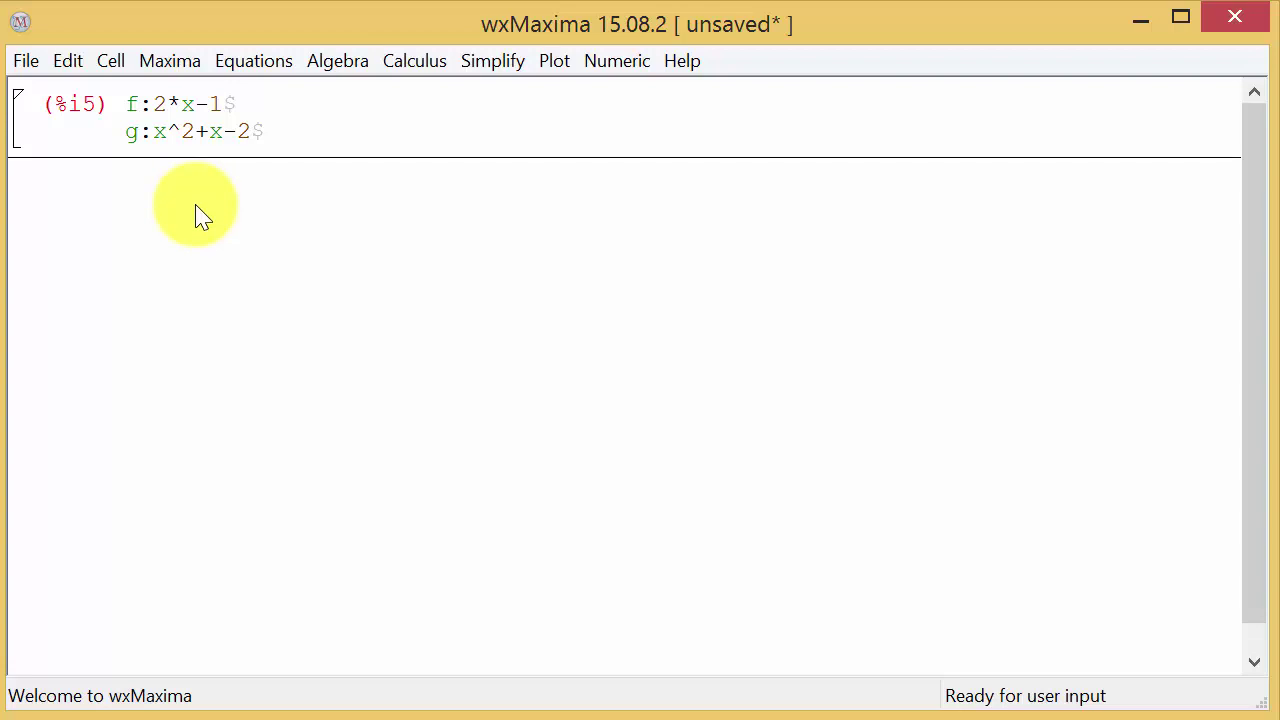
Step: Evaluate subst(-3,x,f) to compute f at -3, returning -7
text(subt)
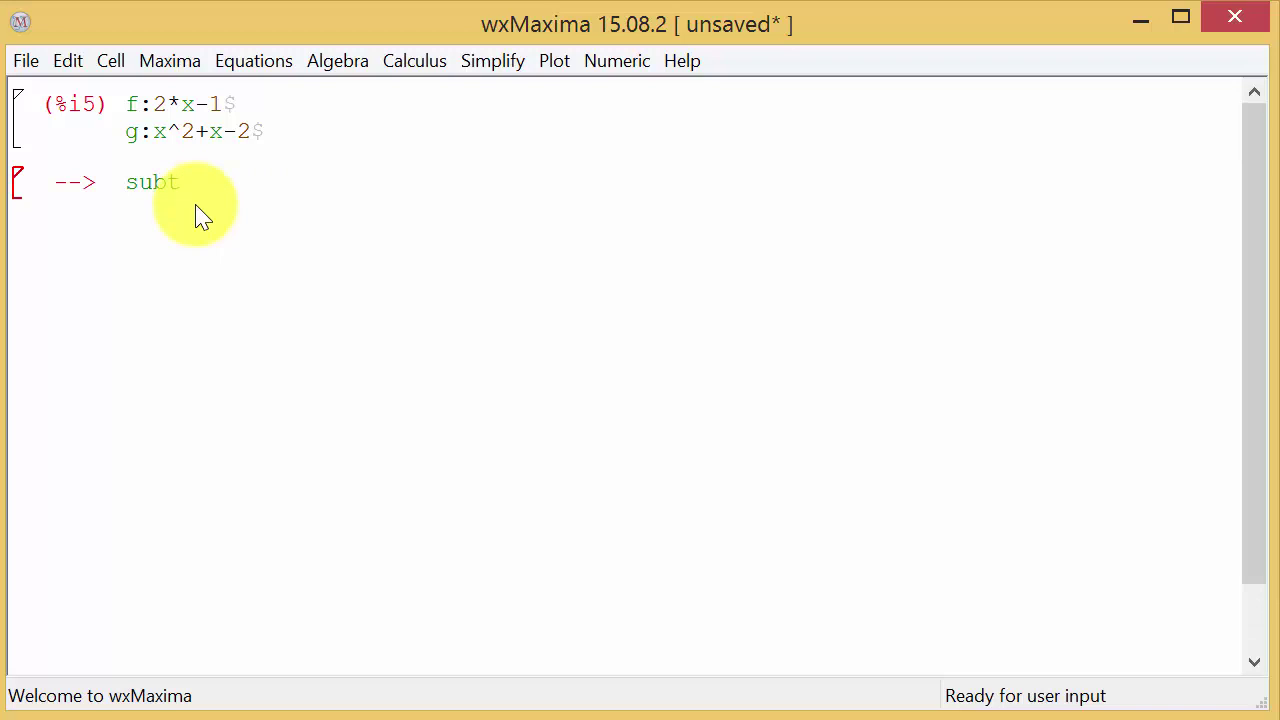
key(BackSpace)
text(st)
text(()
text(-3)
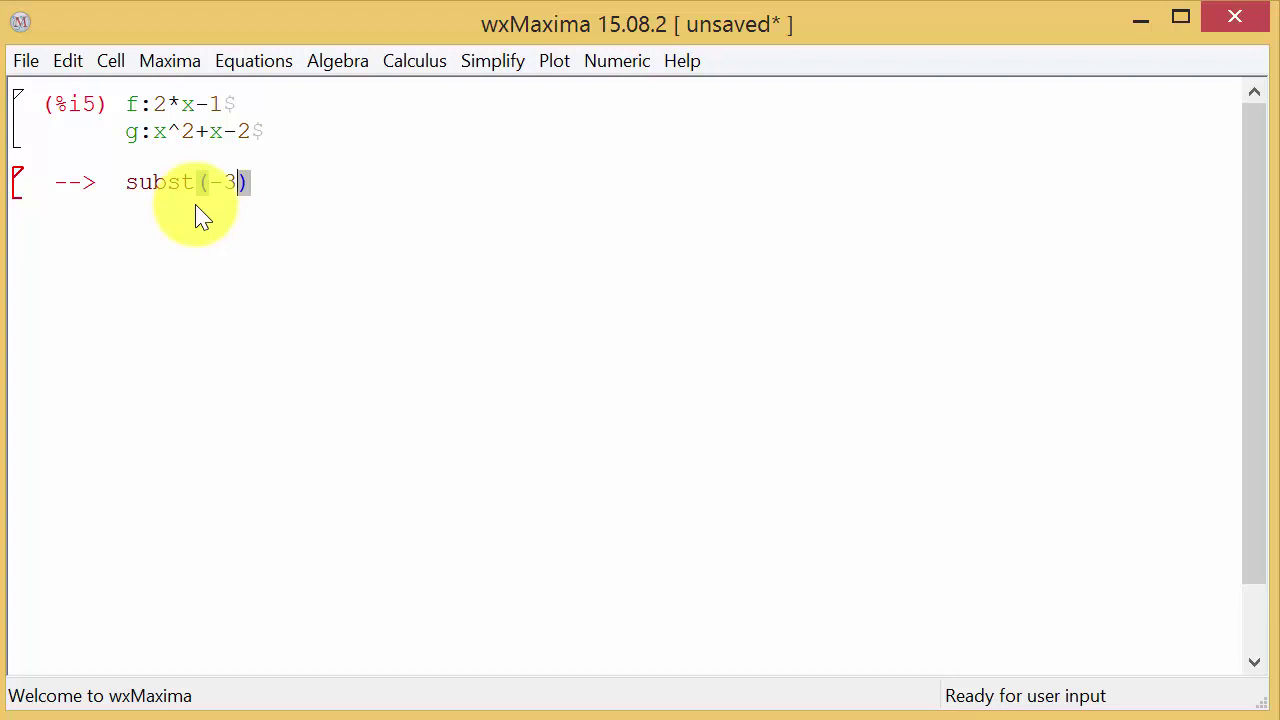
text(,)
text(x,)
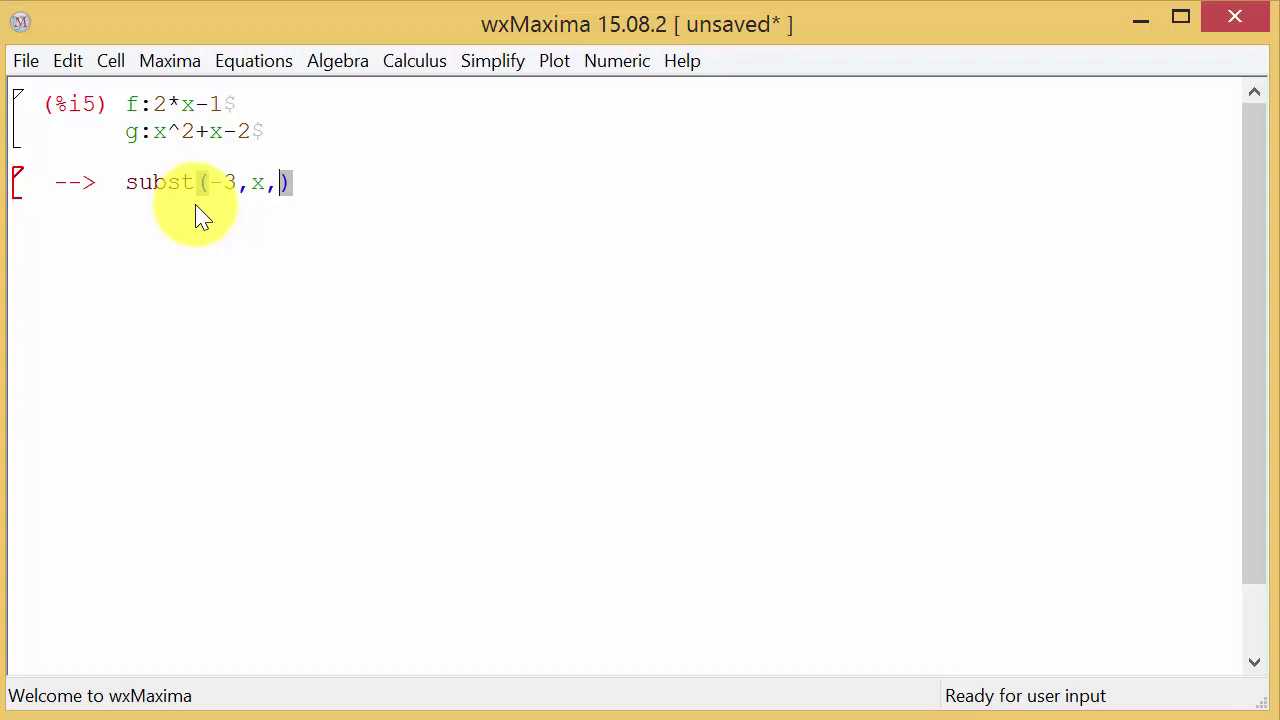
text(f)
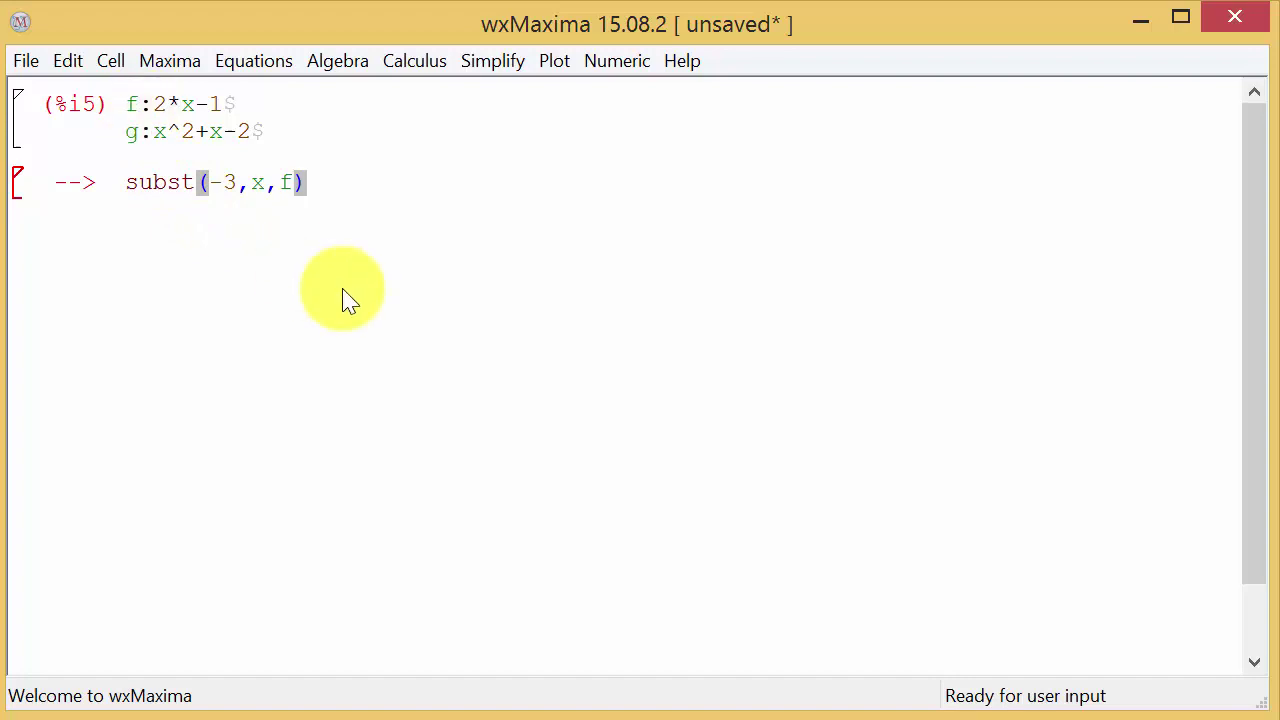
key(shift+Return)
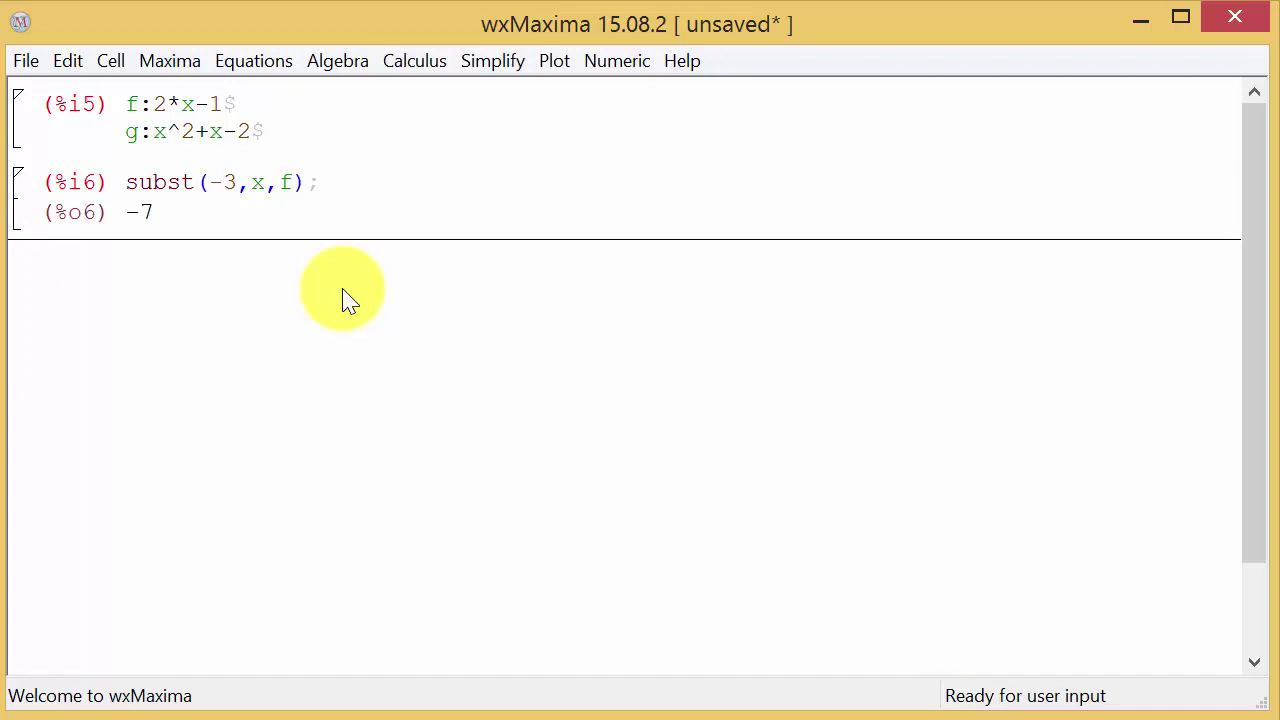
Step: Evaluate subst(23,x,g), giving g(23) = 550
text(subs)
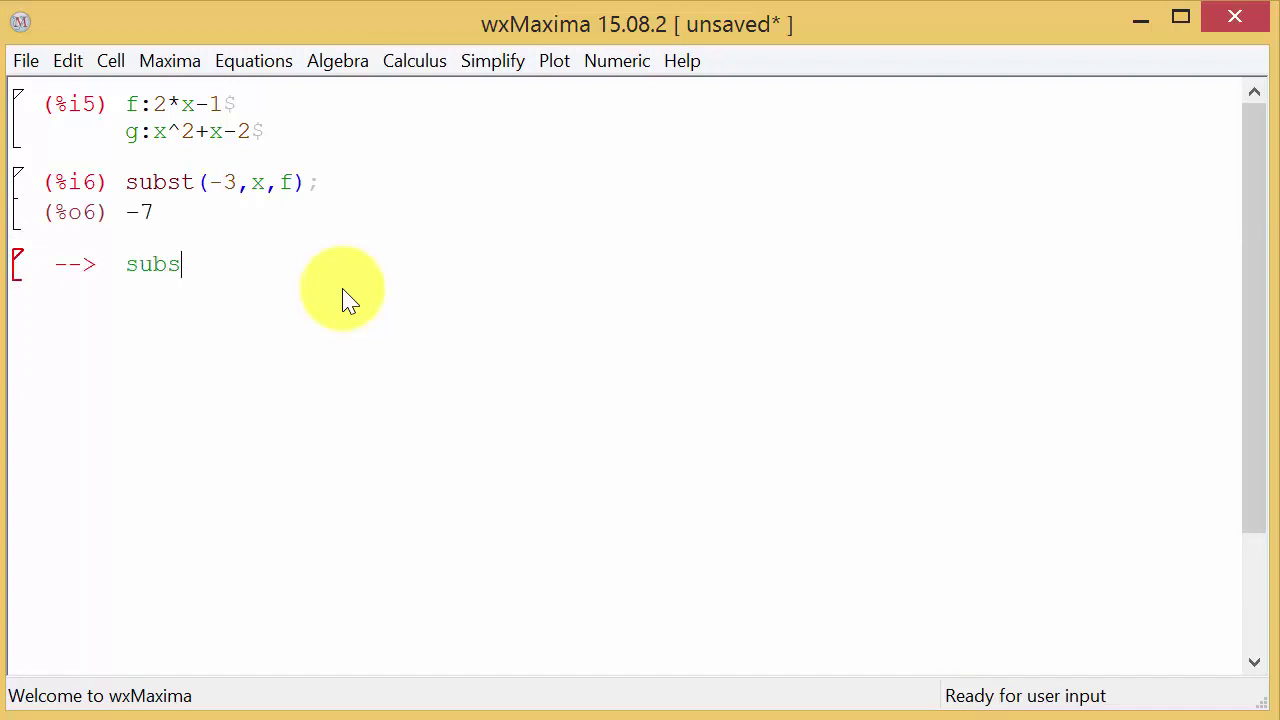
text(t()
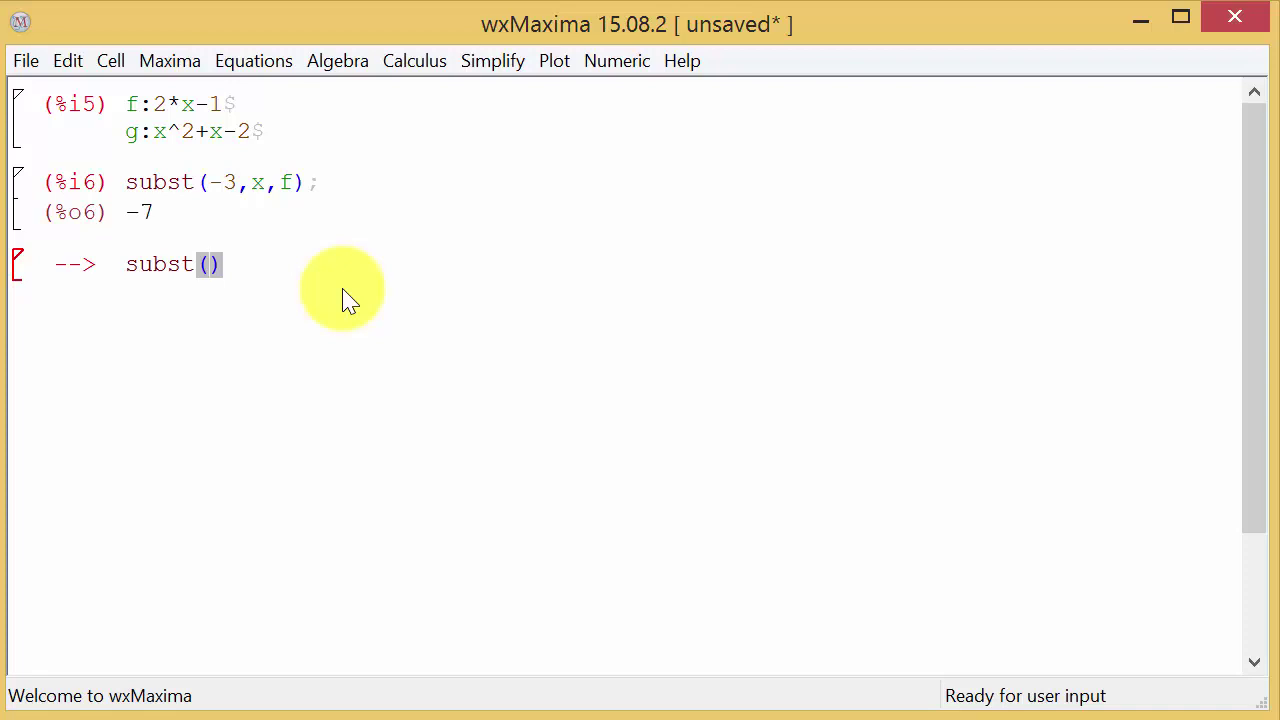
text(23,x)
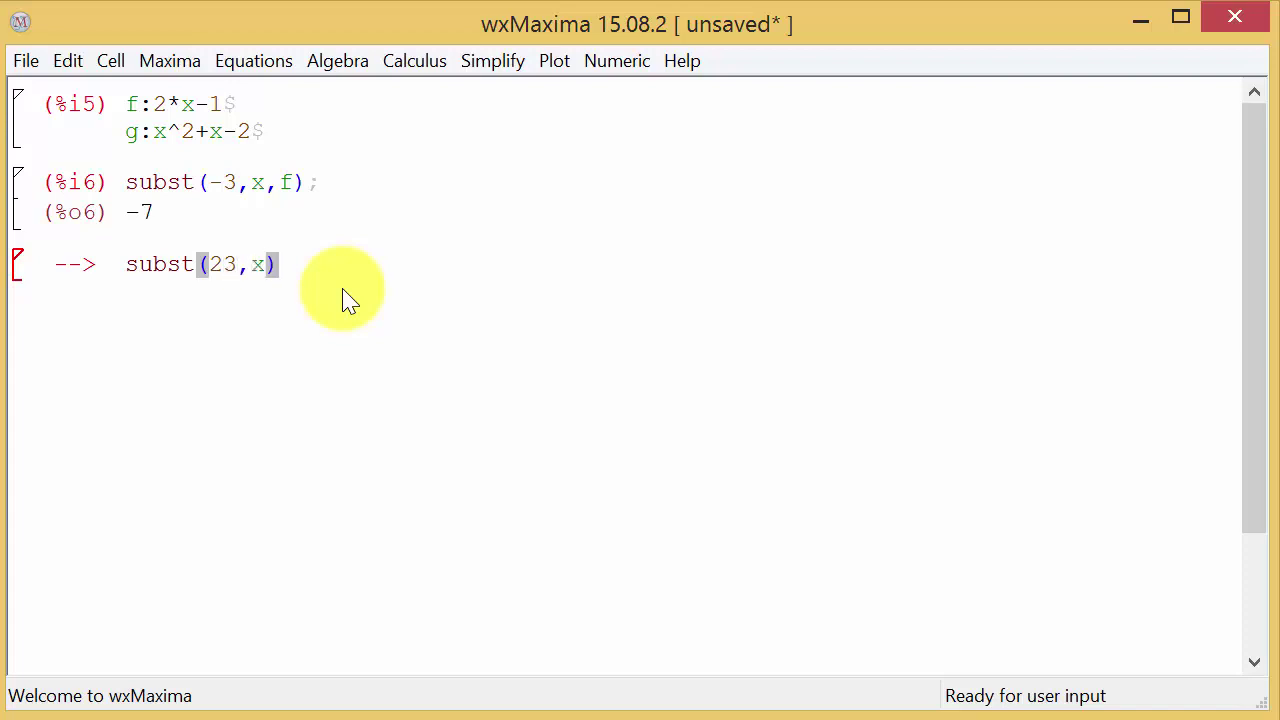
text(,g)
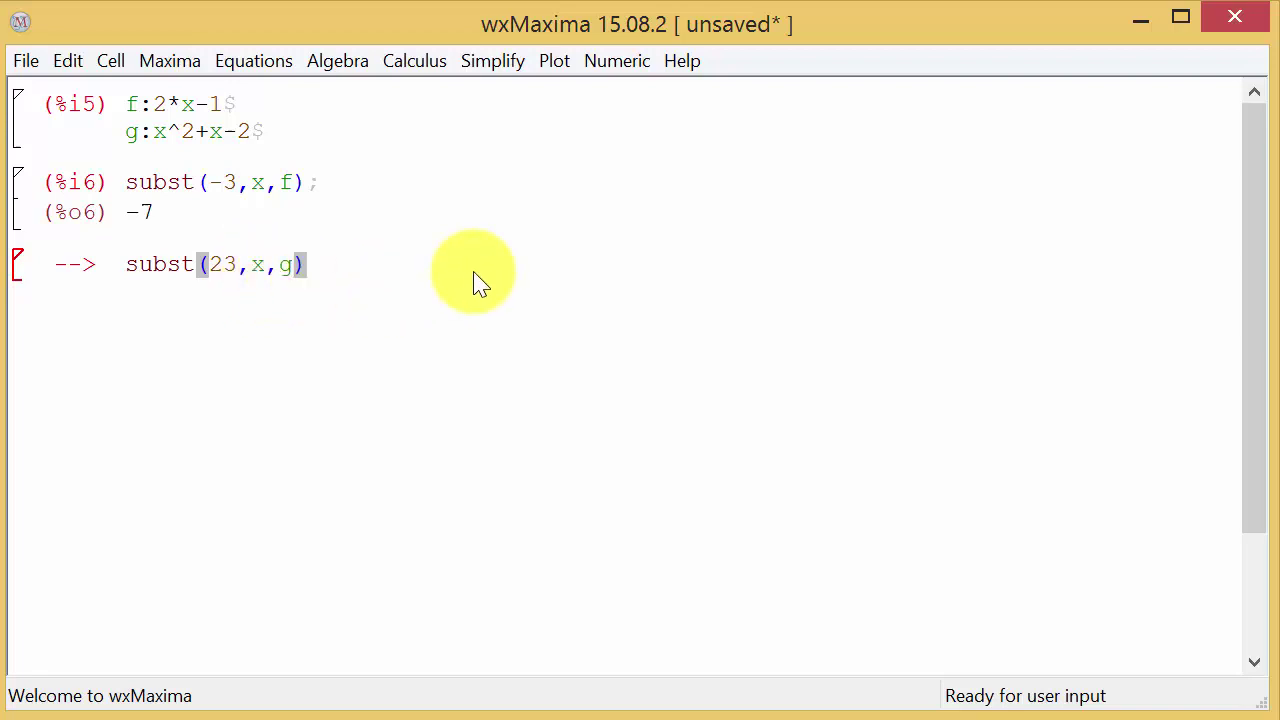
key(shift+Return)
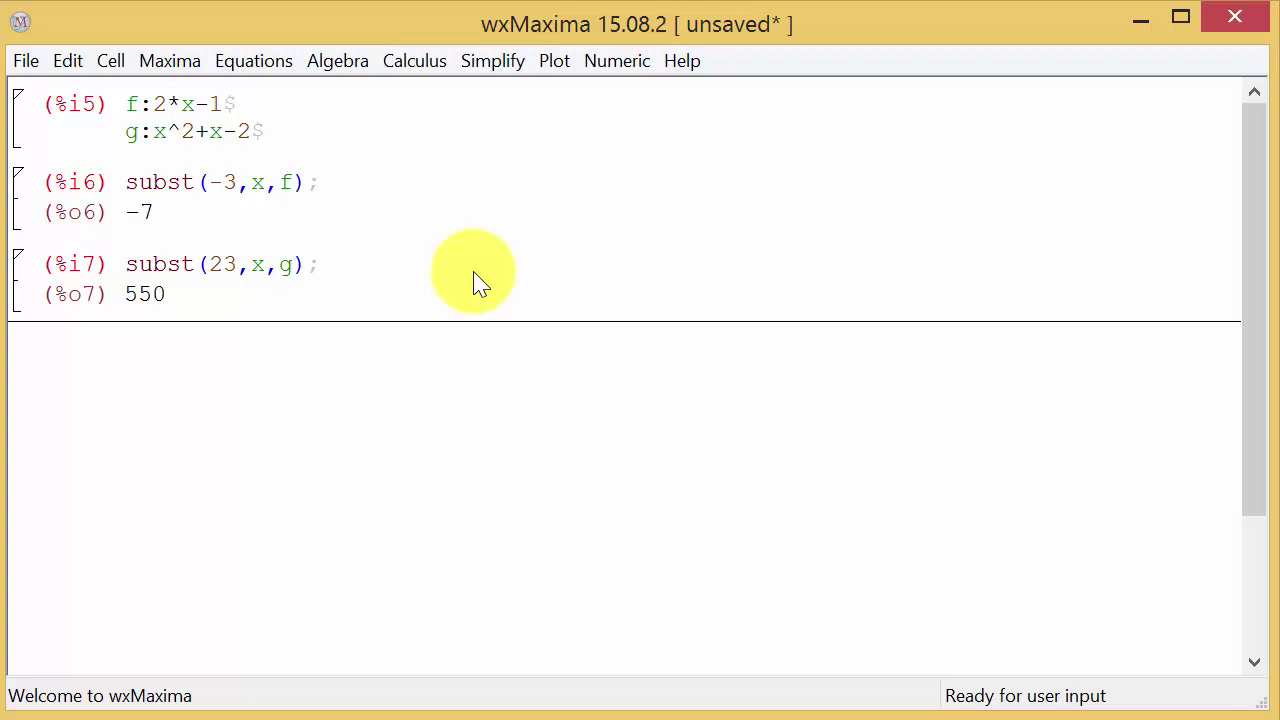
Step: Enter the function definition f(x):=5*x-3$ followed by a new line in the same cell
text(f(x)
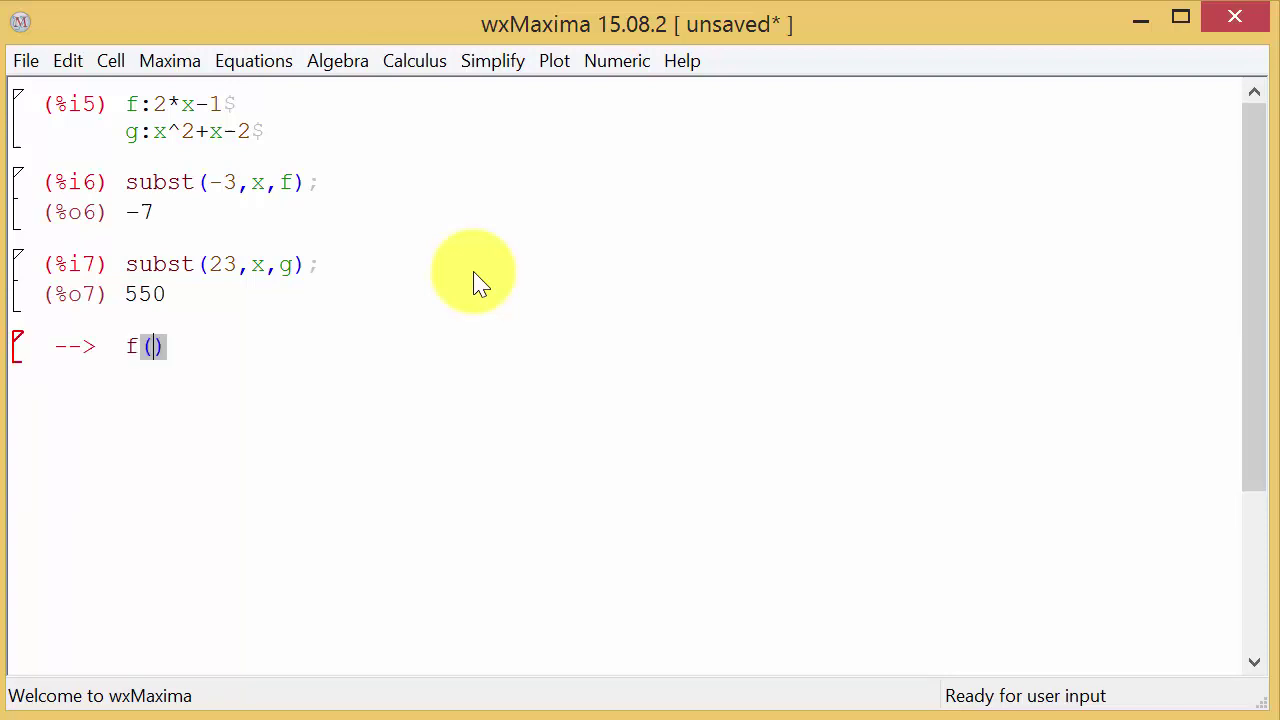
text():=5*x-3)
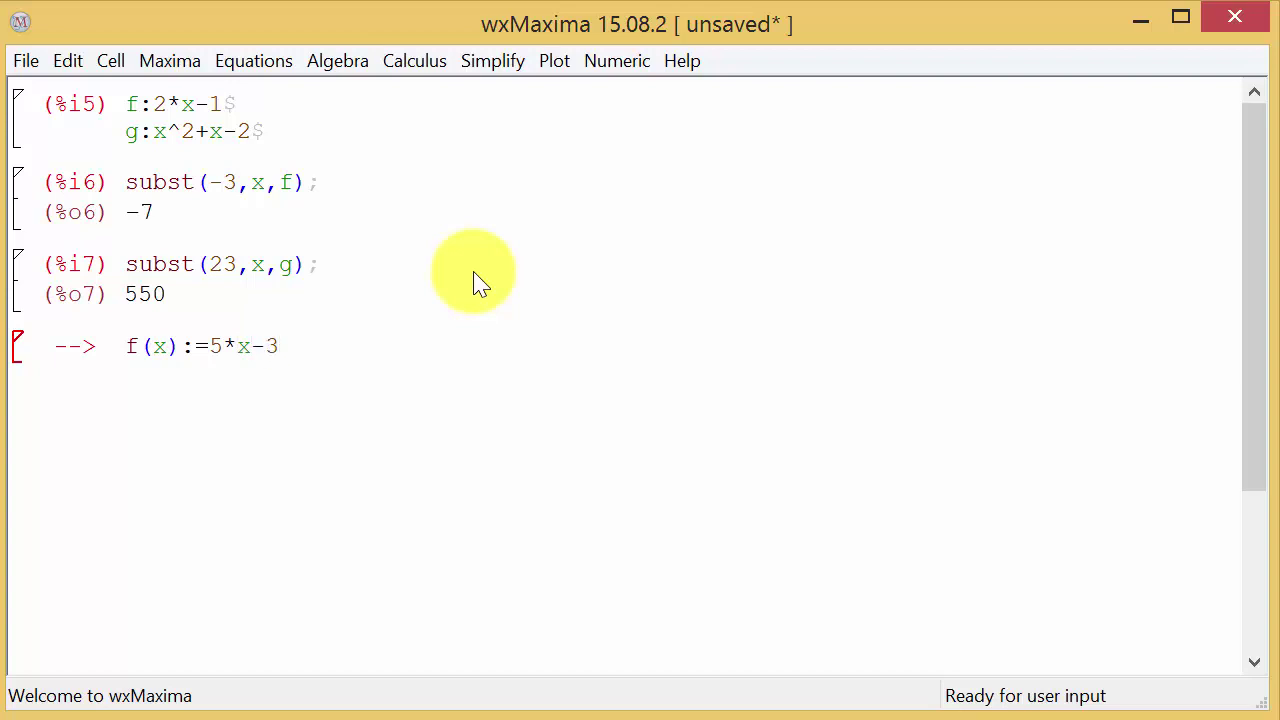
text($)
key(Return)
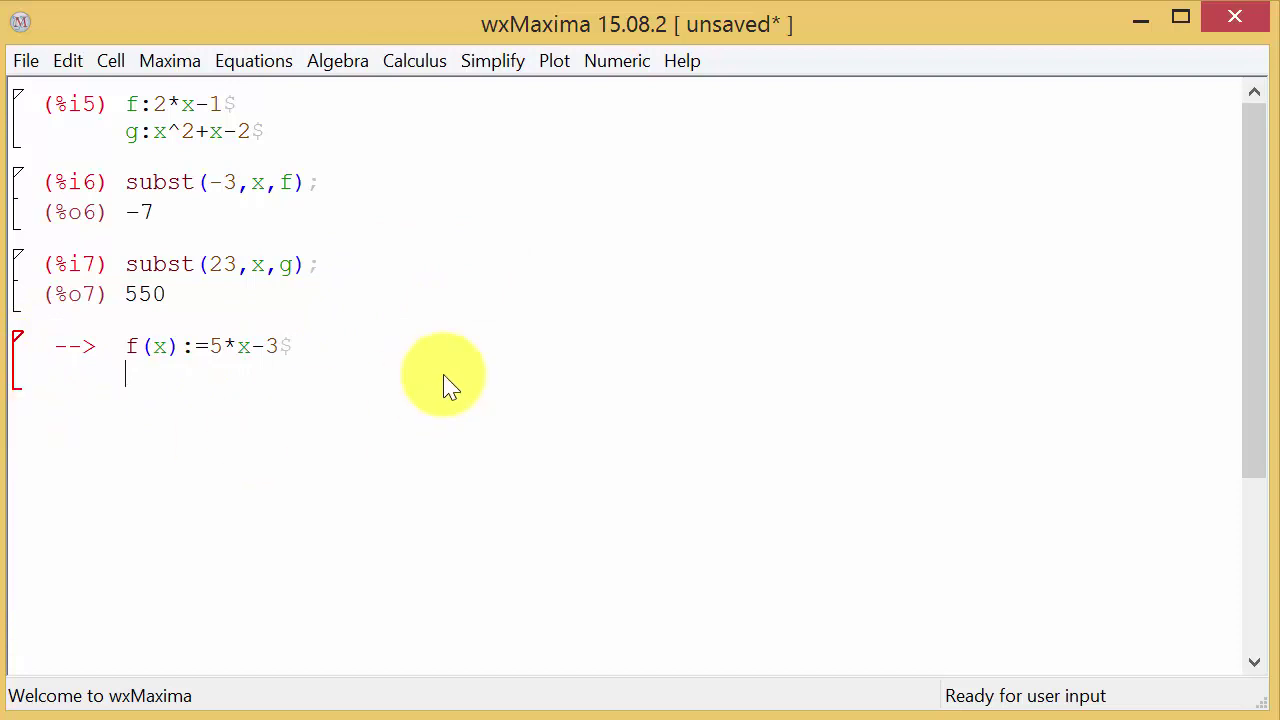
Step: Type g(x):(3*x^2+7*x-2)/(x^2-9)$ on the cell's second line
text(g(x))
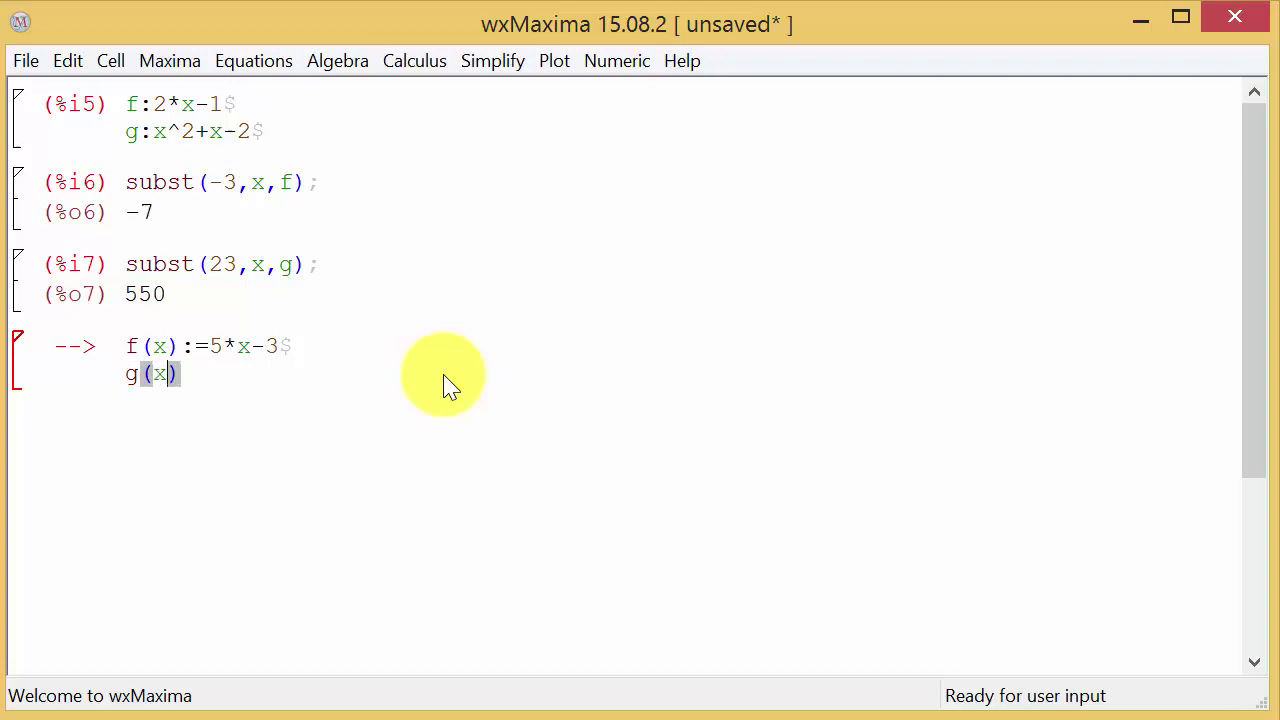
text(:)
text(()
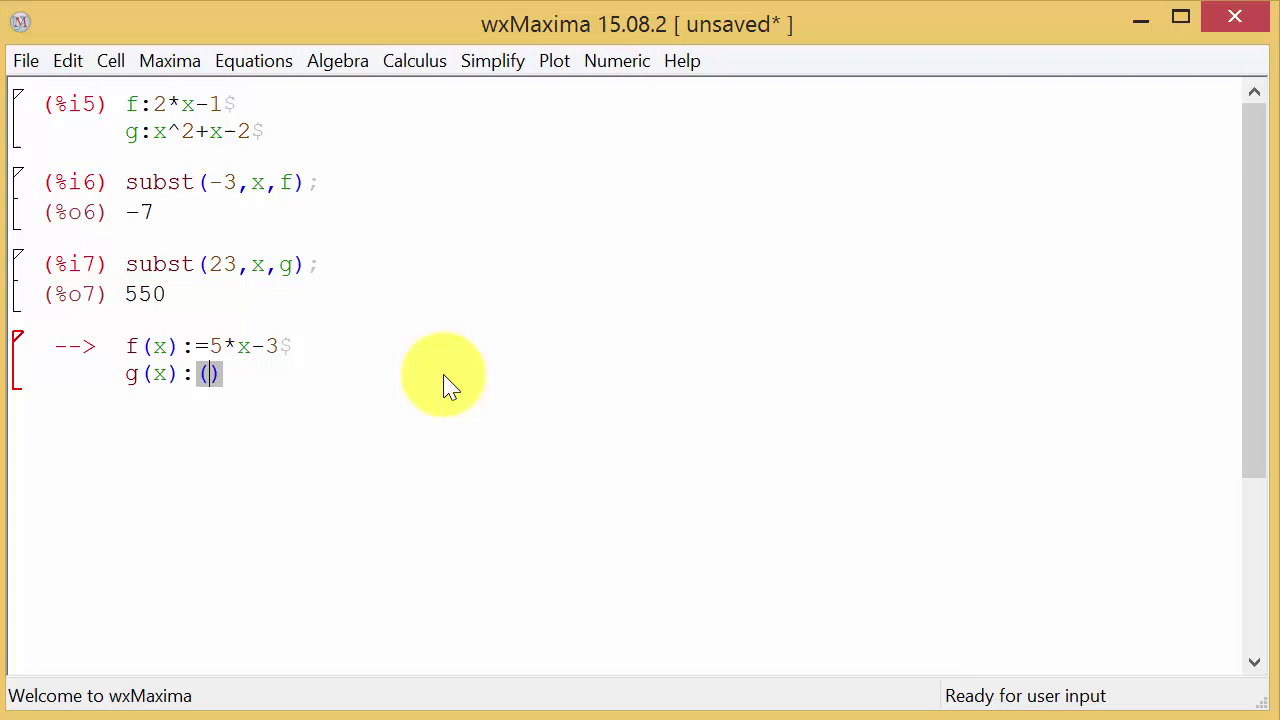
text(3*)
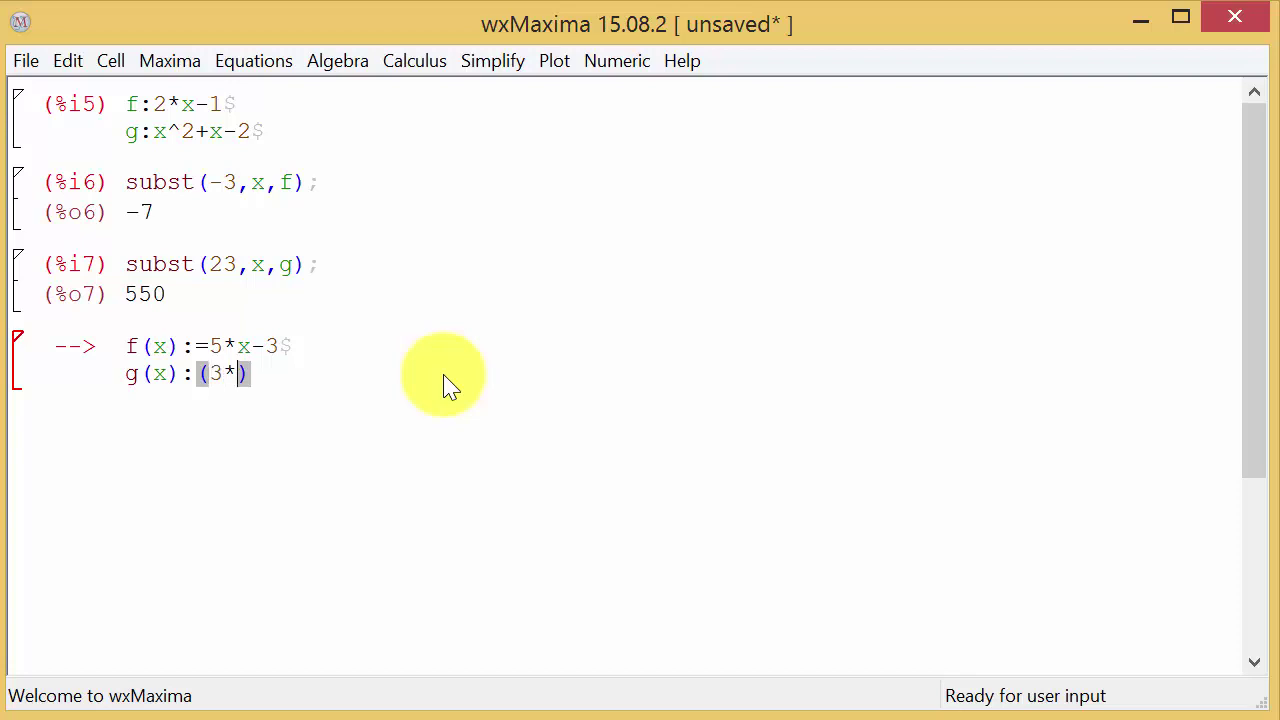
text(x^2)
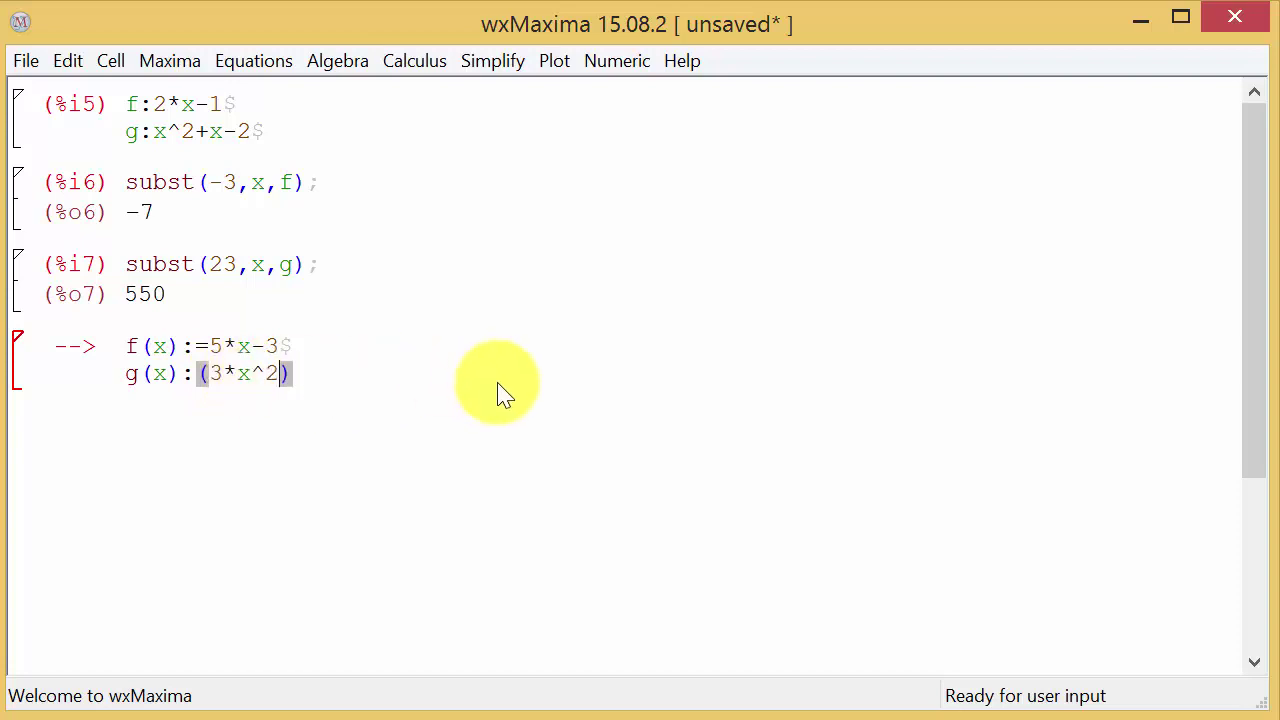
text(+7*x)
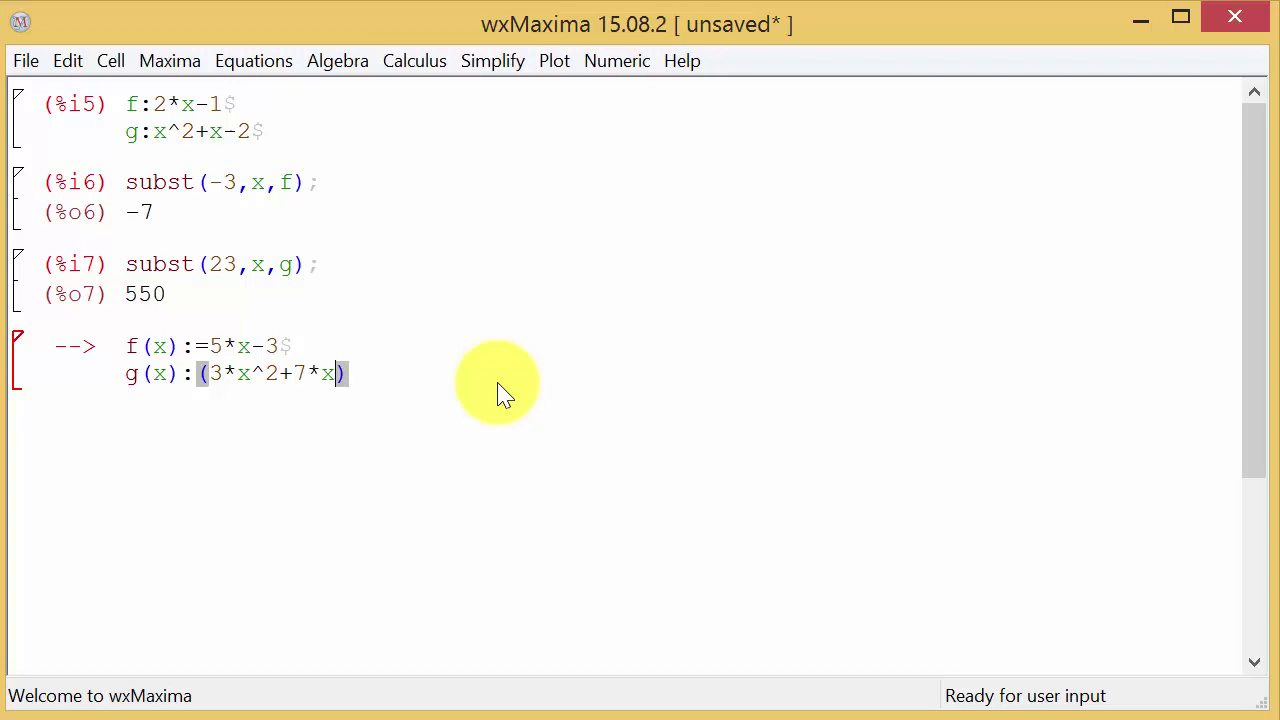
text(-2)
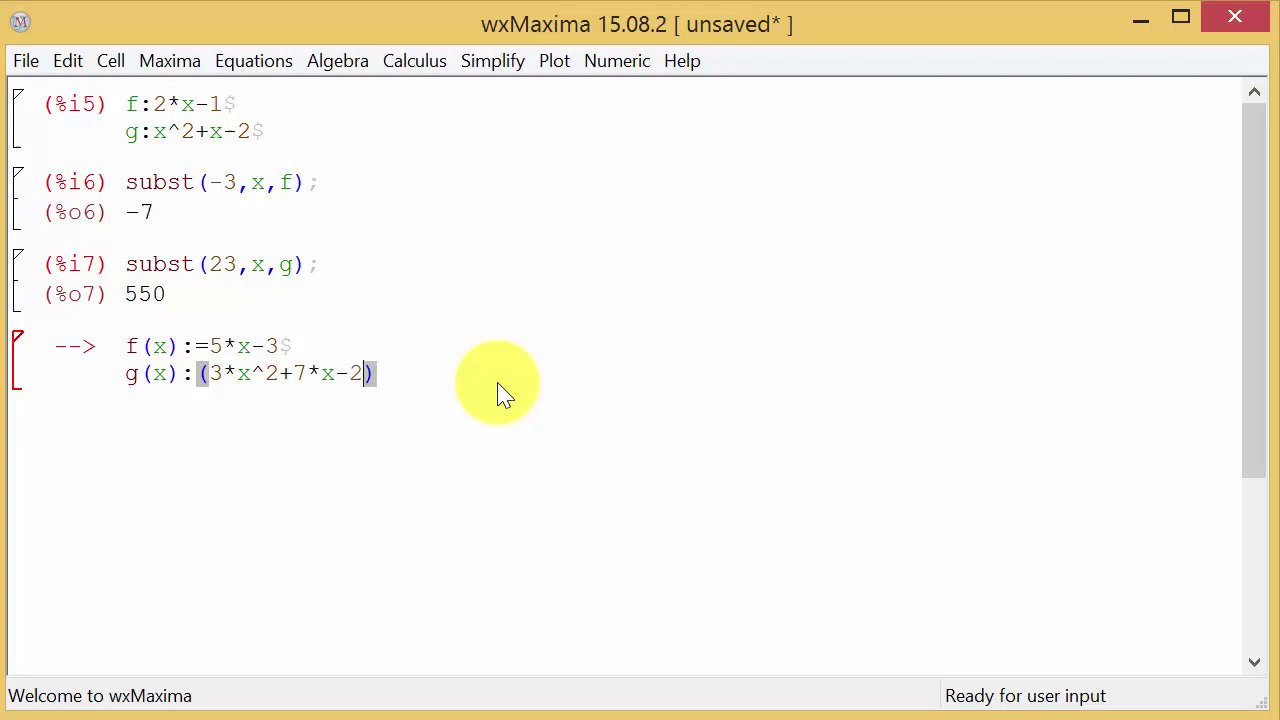
key(Right)
text(/()
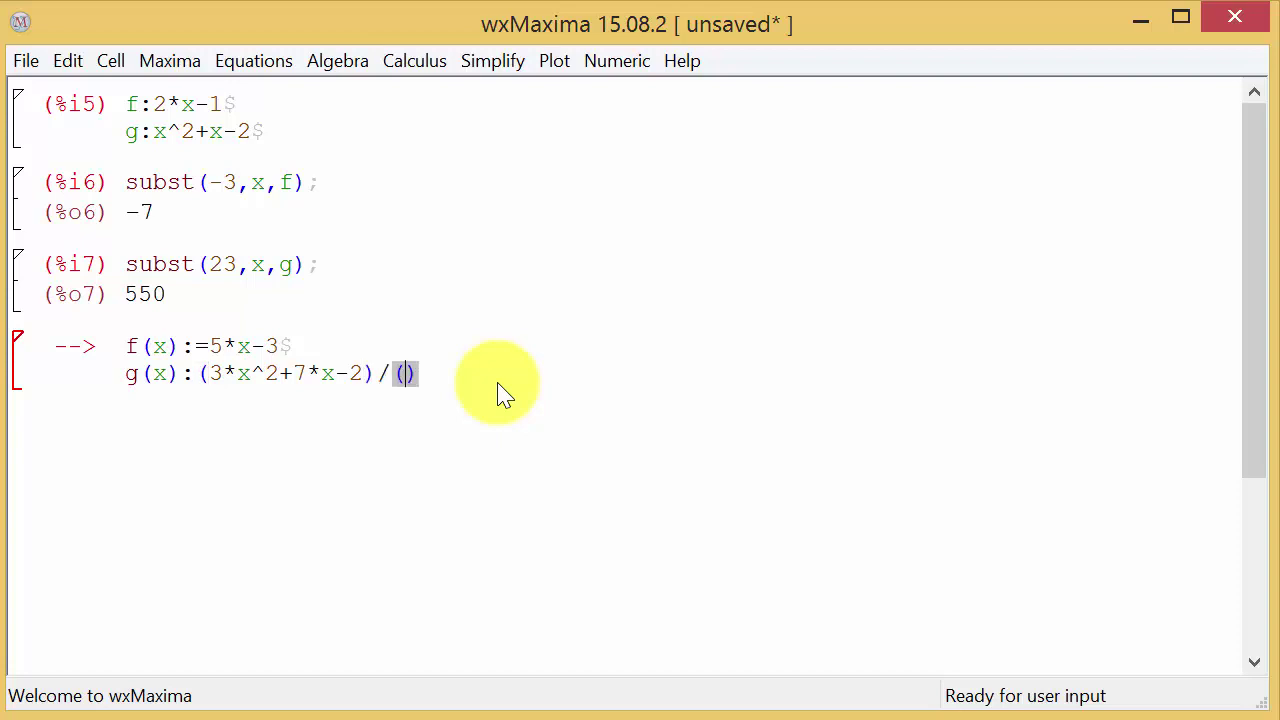
text(x^2)
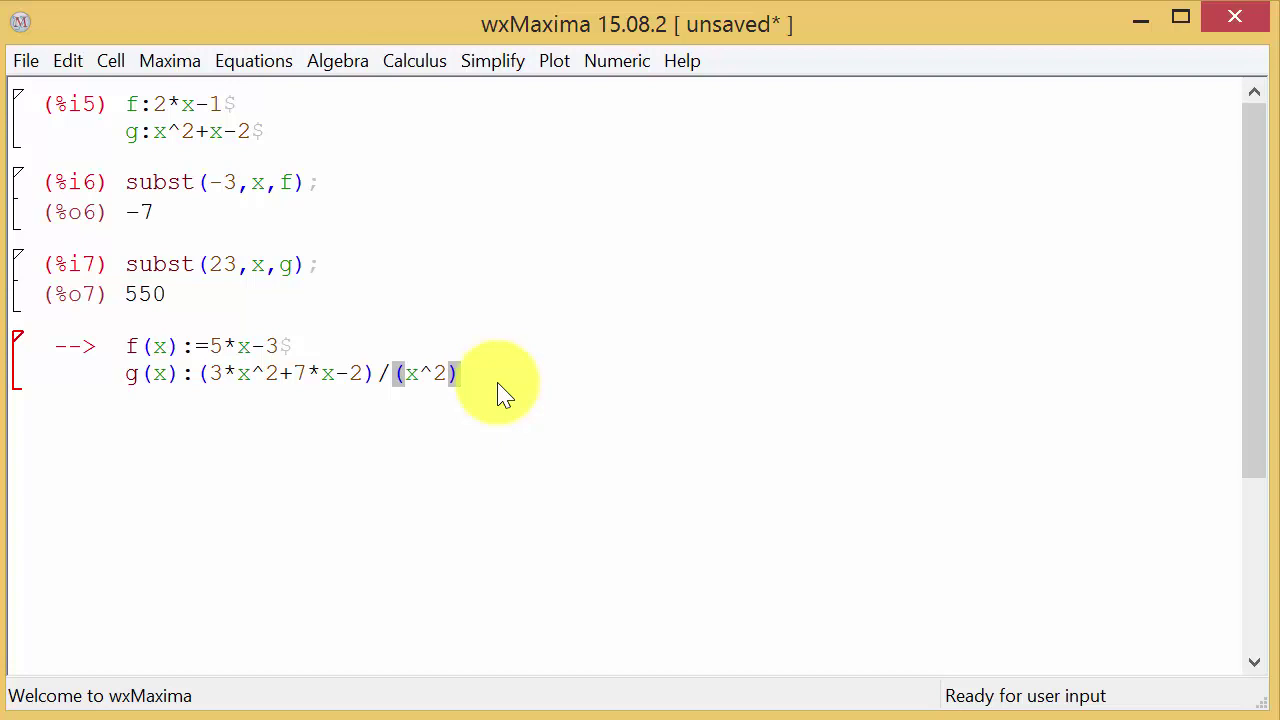
text(-9)$)
Step: Evaluate the cell, then change g's colon to := and re-evaluate both definitions cleanly
key(shift+Return)
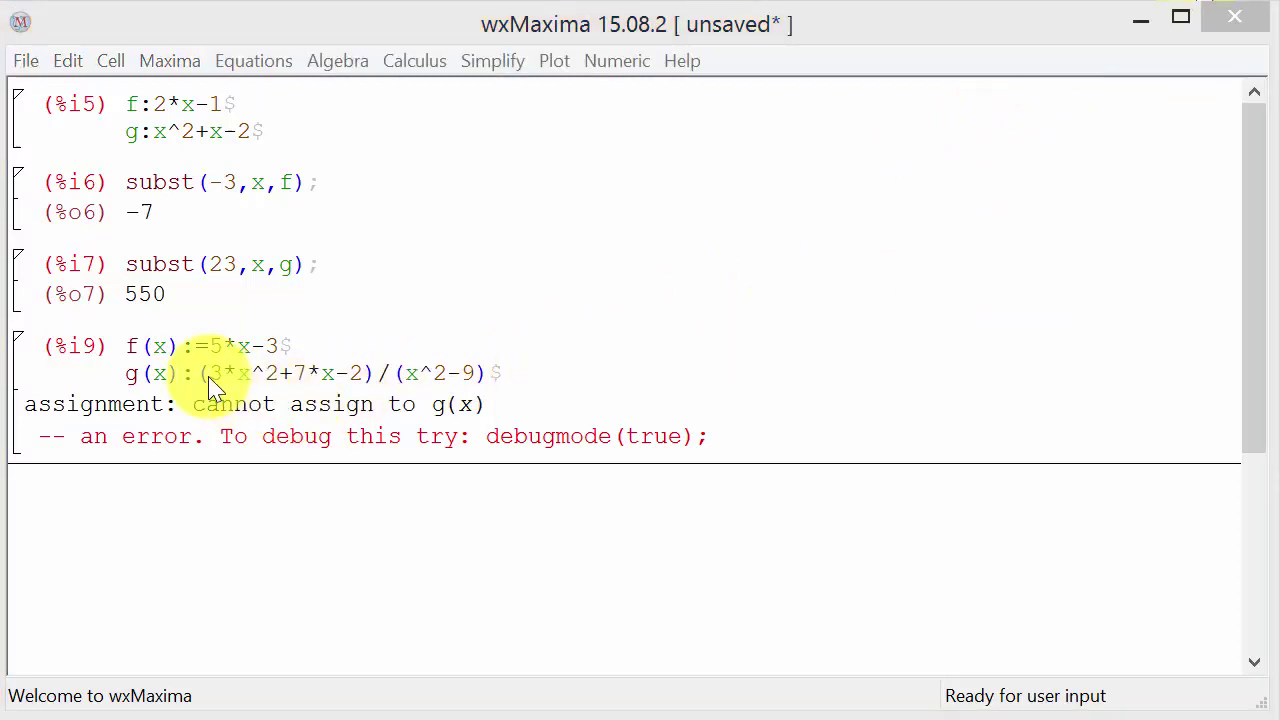
click(198, 376)
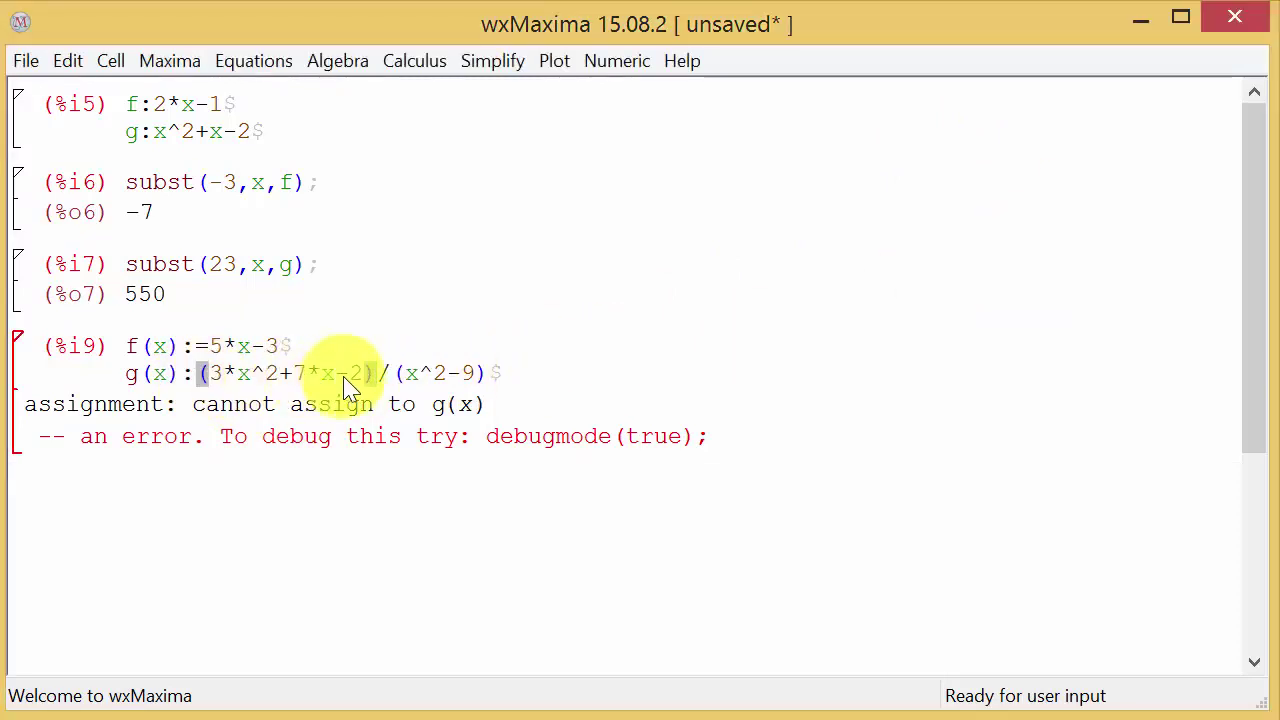
text(=)
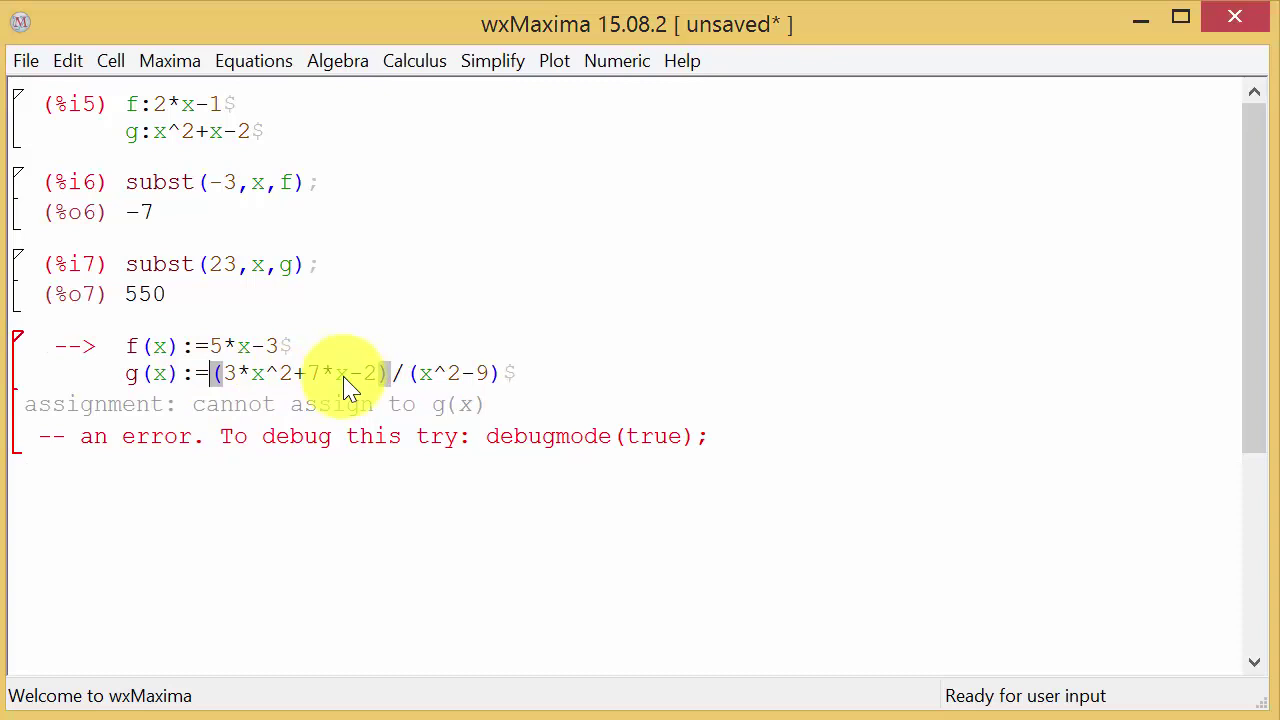
key(shift+Return)
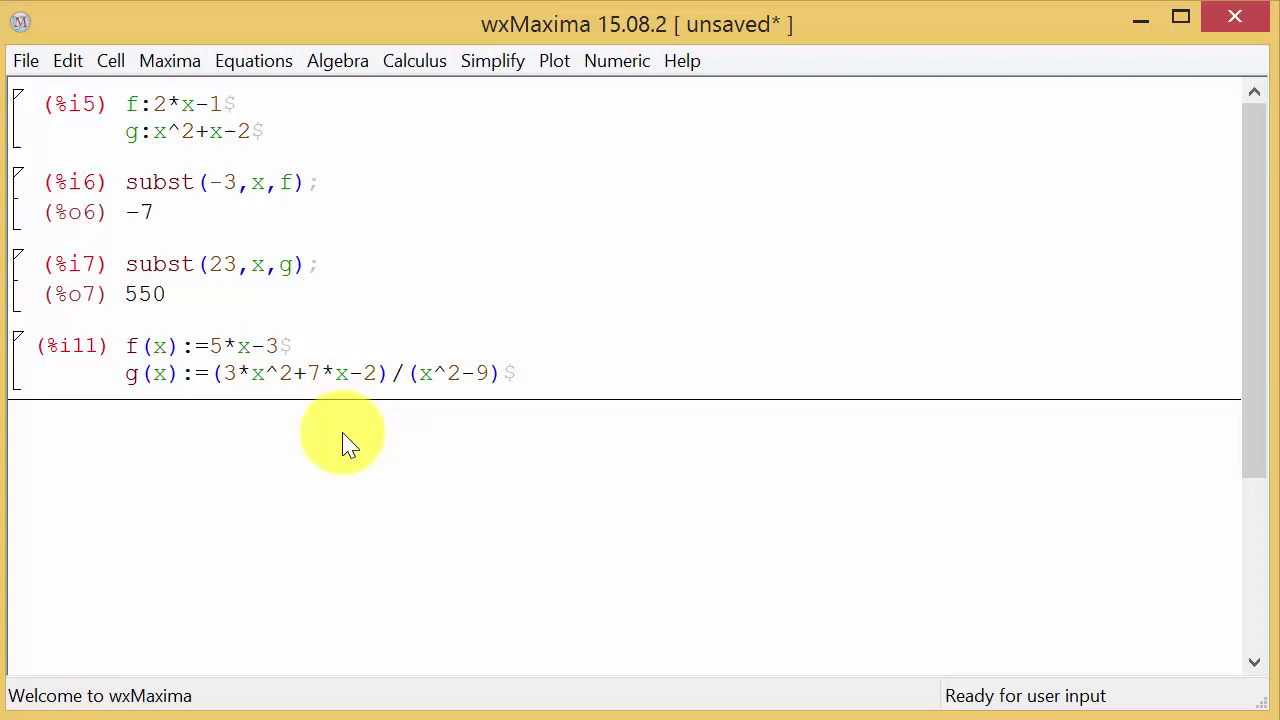
Step: Evaluate f(7) to get 32 and g(9) to get 38/9
text(f)
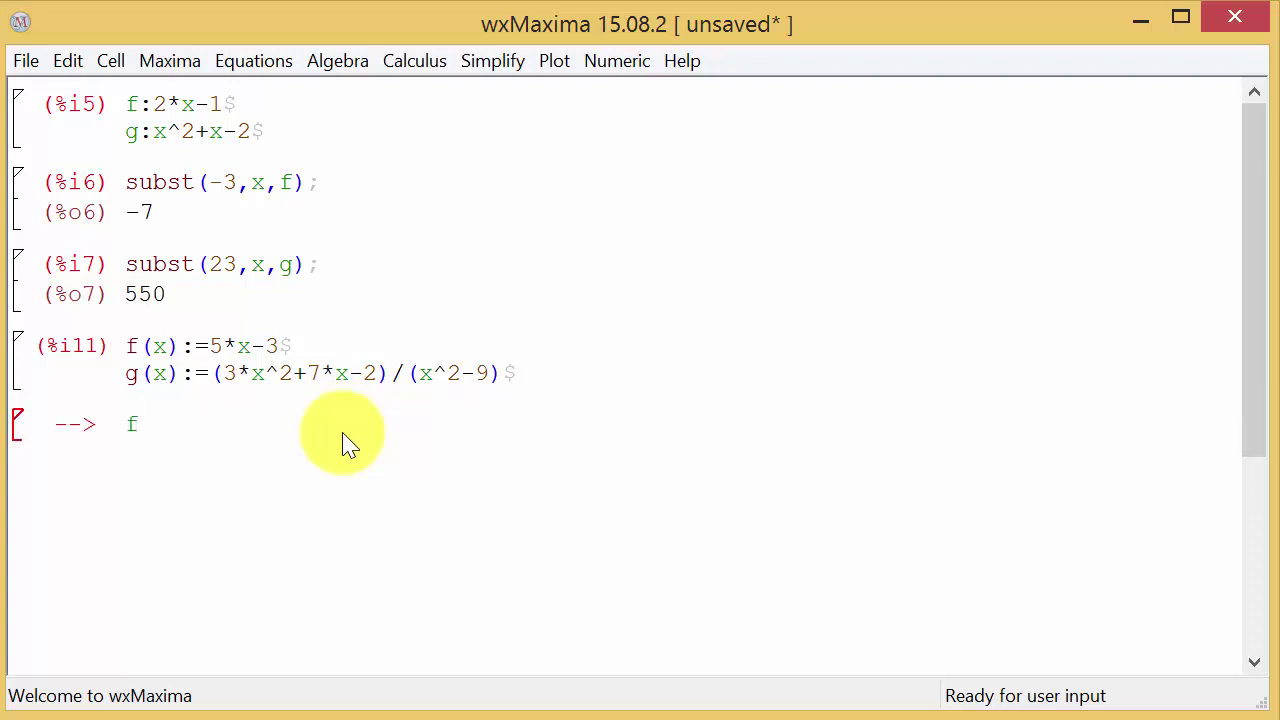
text((7)
key(shift+Return)
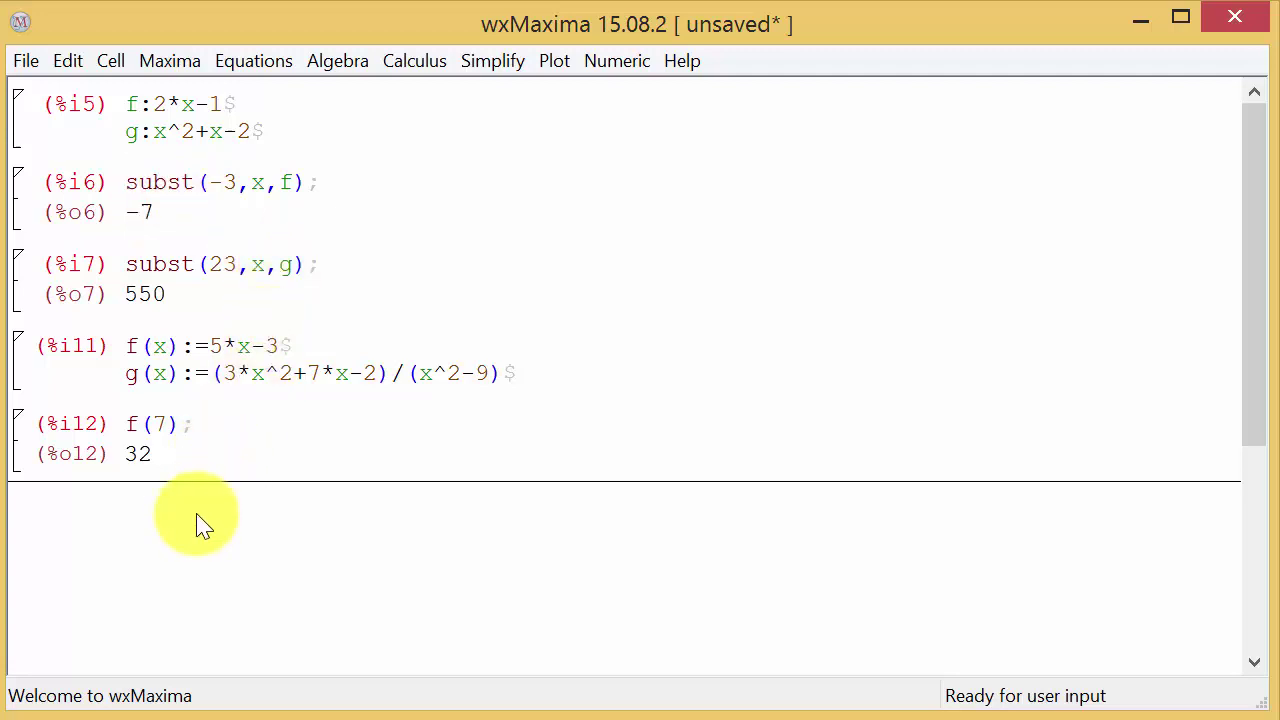
text(g(9))
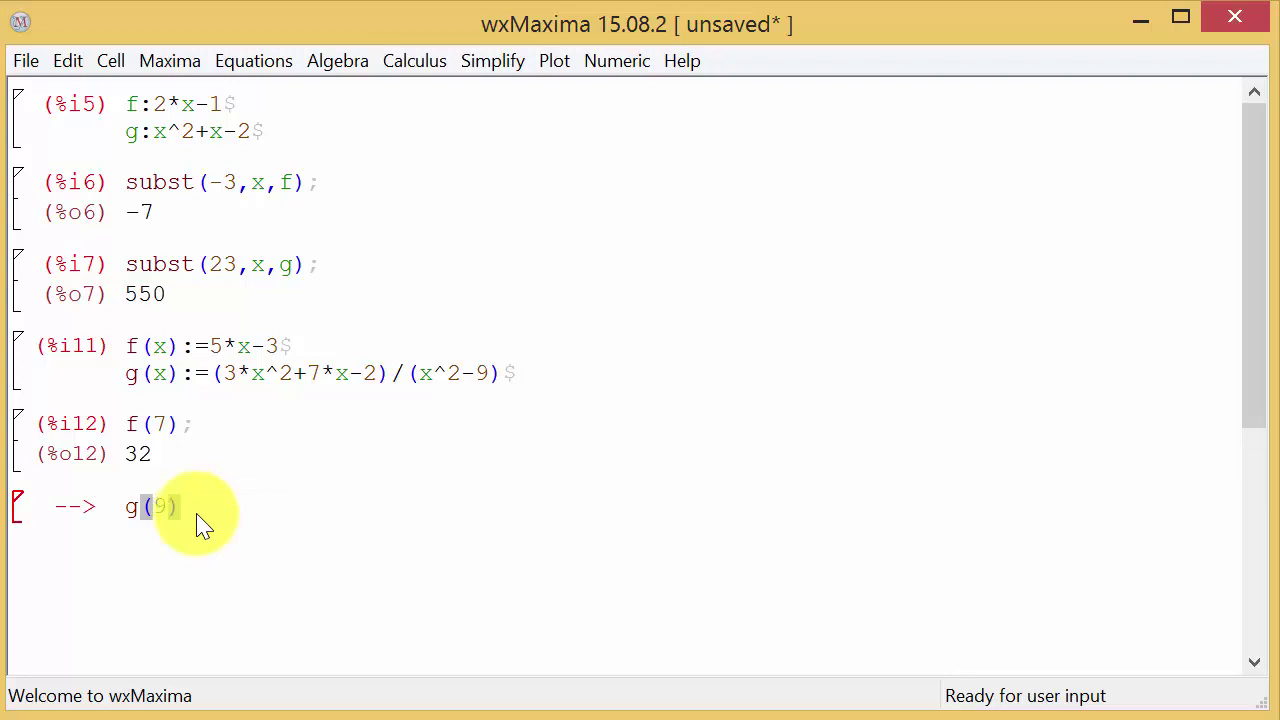
key(shift+Return)
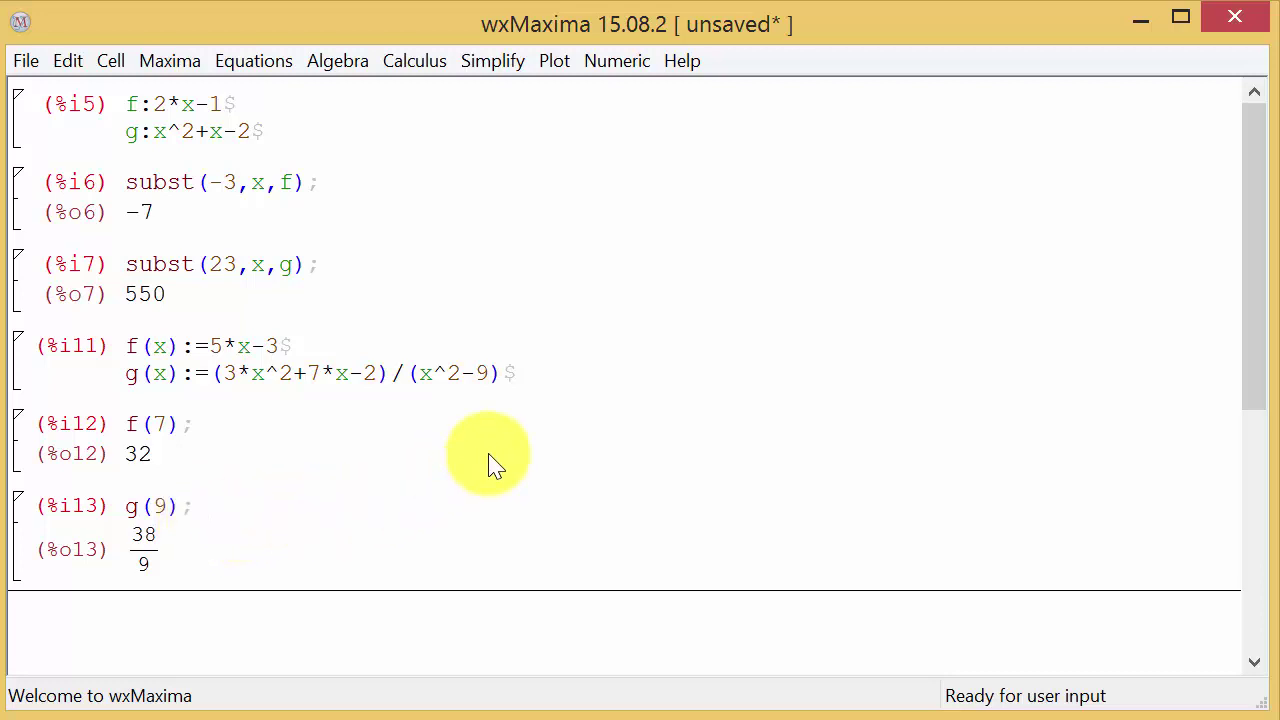
scroll(490, 465, down, 1)
scroll(490, 465, down, 1)
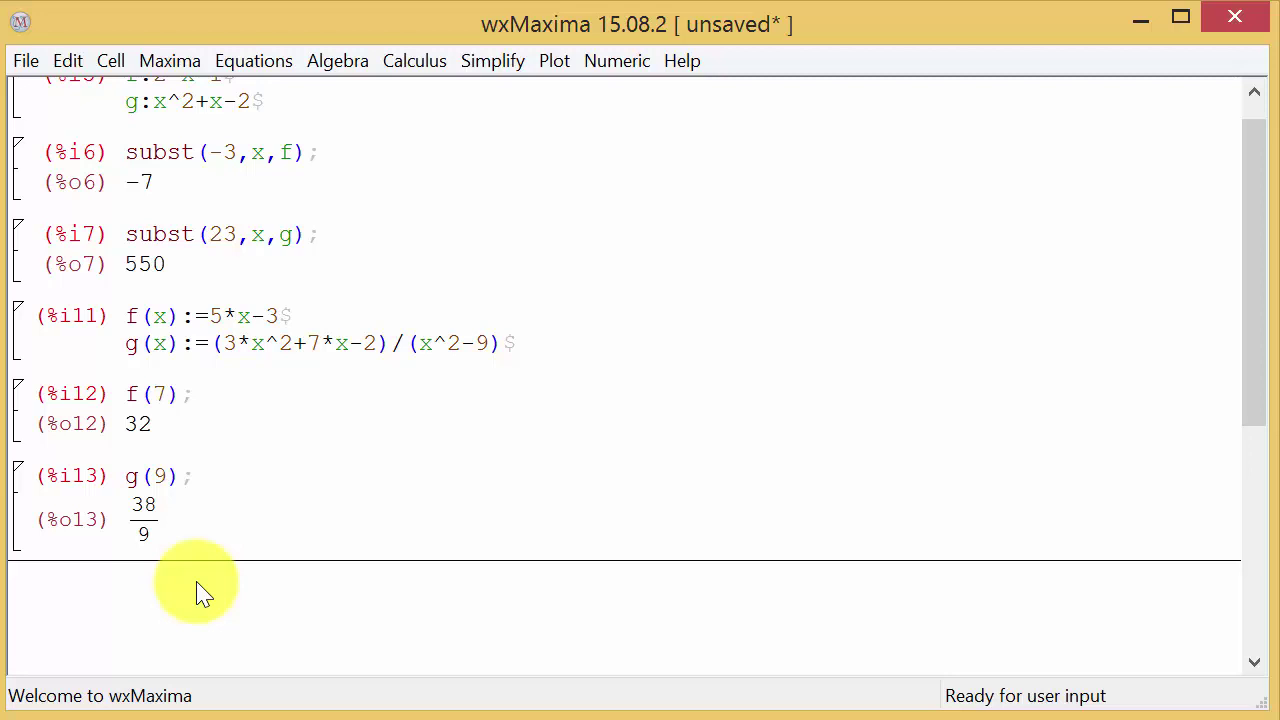
Step: Evaluate g(3), which returns the error 'expt: undefined: 0 to a negative exponent'
text(g)
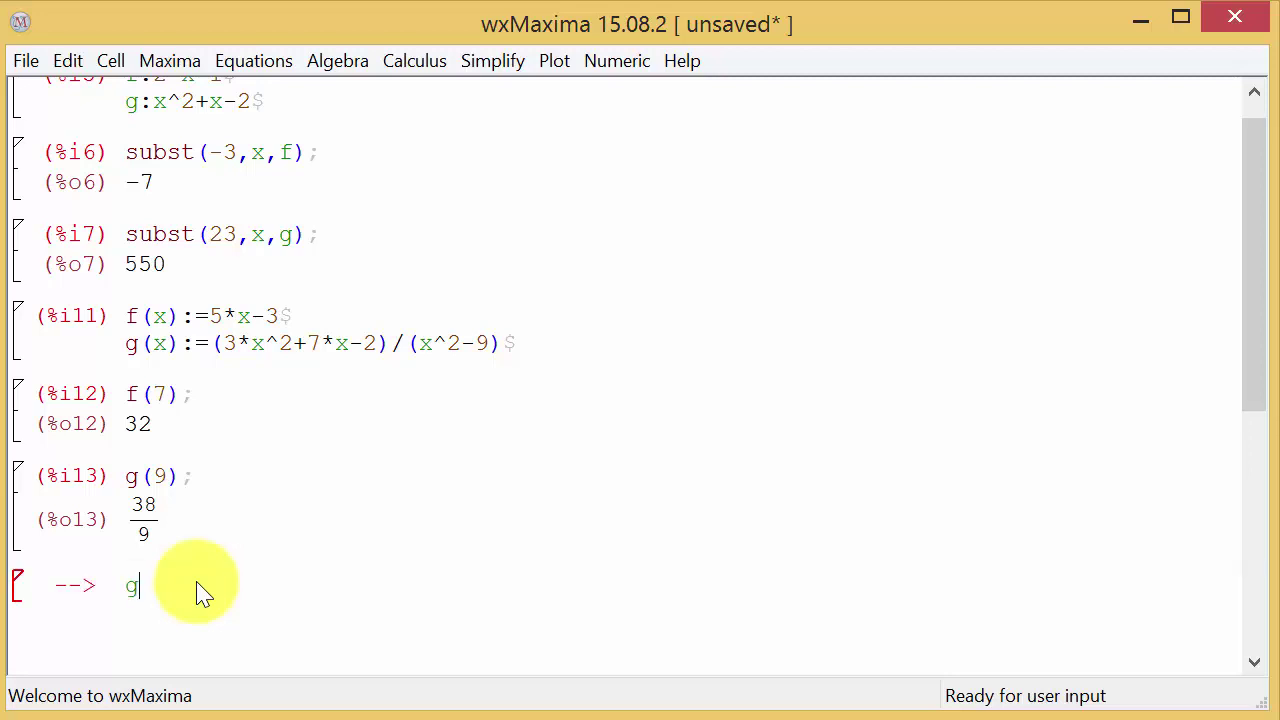
text((3)
key(shift+Return)
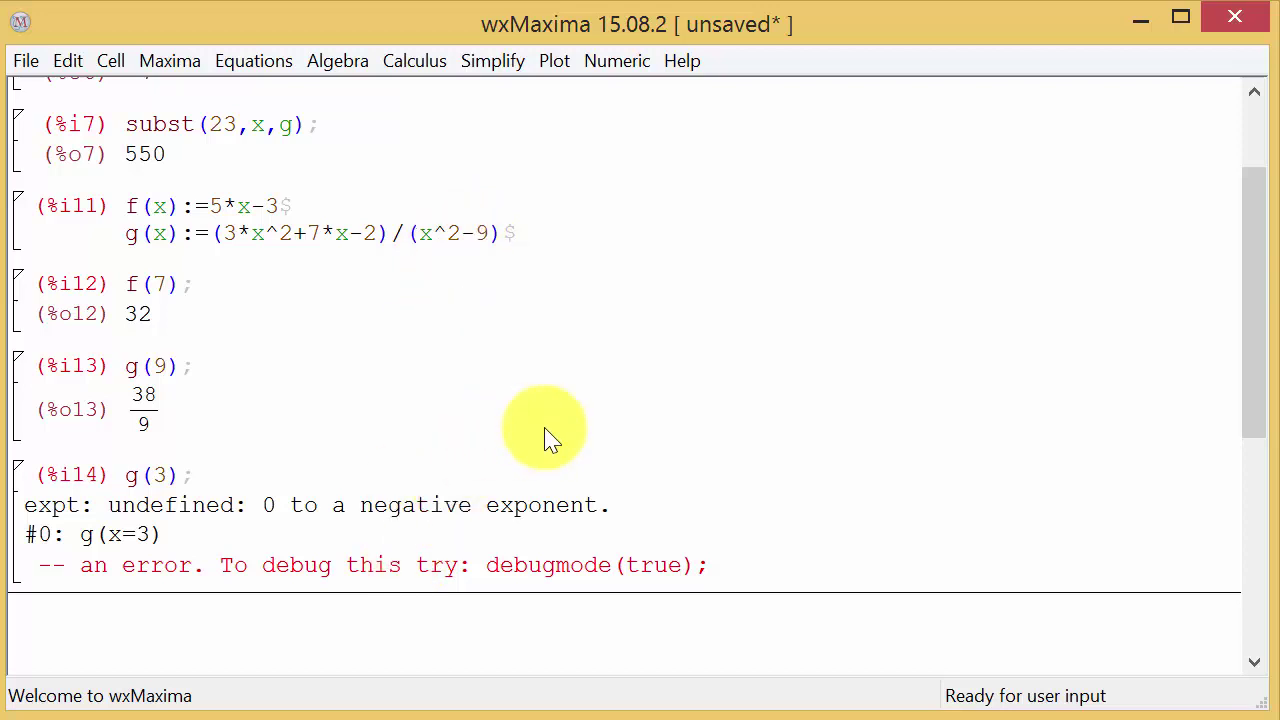
scroll(550, 440, up, 4)
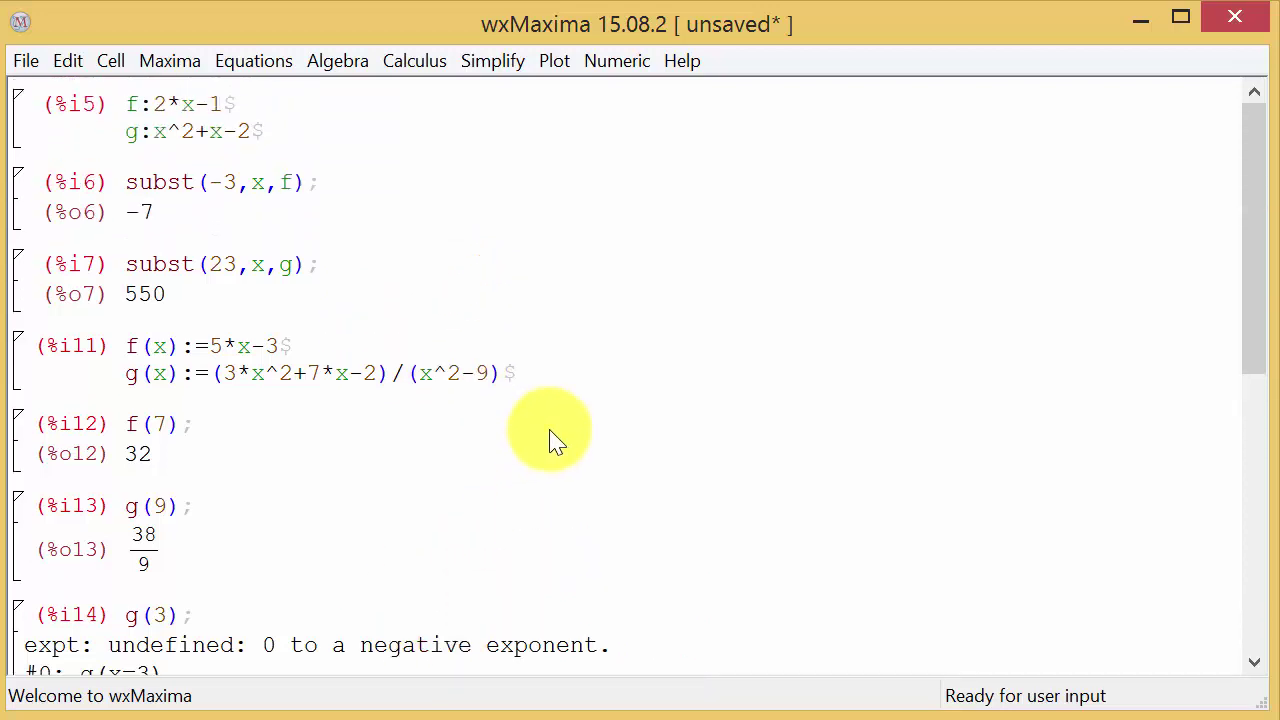